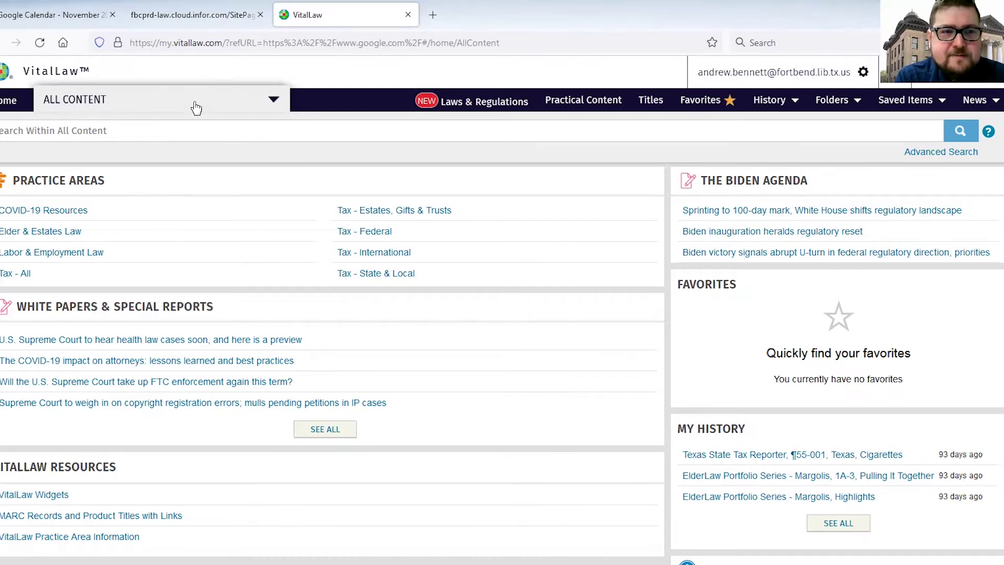
# - Review the resources and practice areas offered in the All Content selector, leaving the current selection in place
pyautogui.click(260, 103)
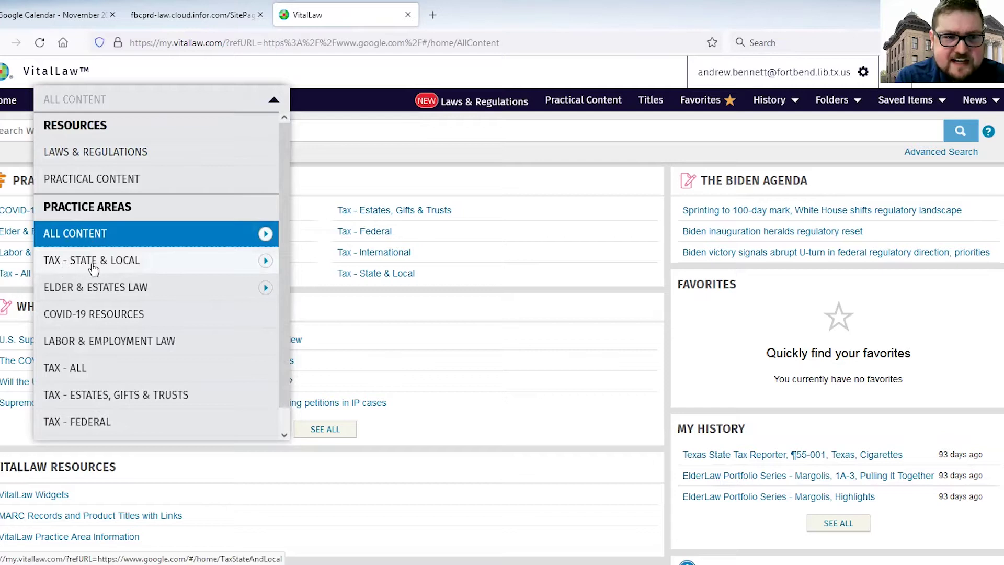
pyautogui.scroll(-1, 84, 299)
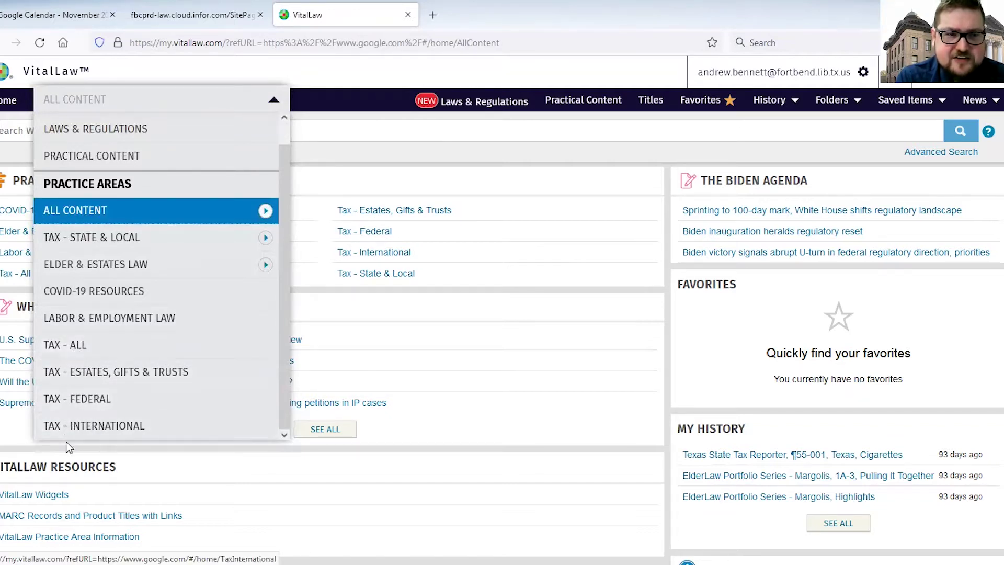
pyautogui.click(381, 164)
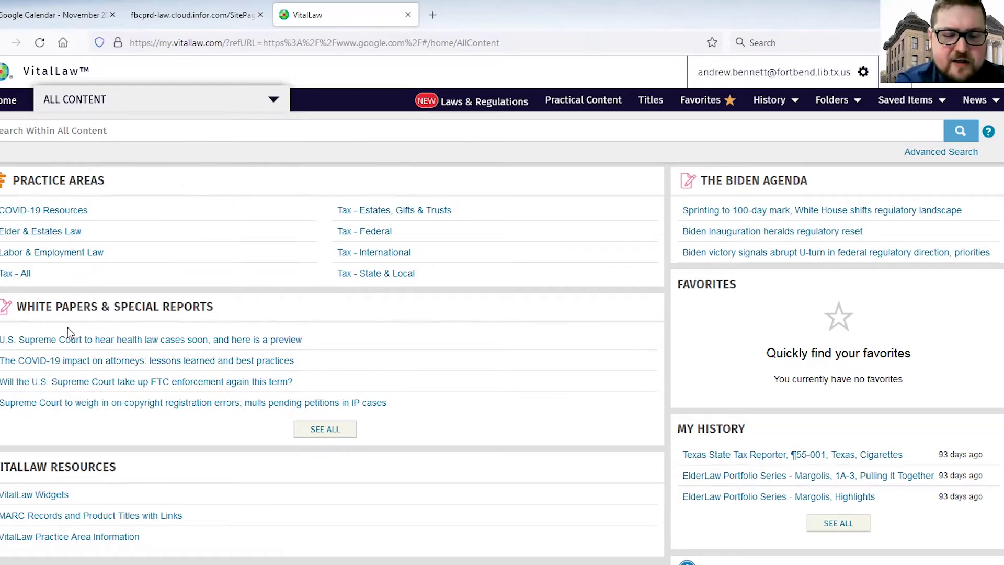
# - Search within all content for "elder law and texas"
pyautogui.write('elder law and ')
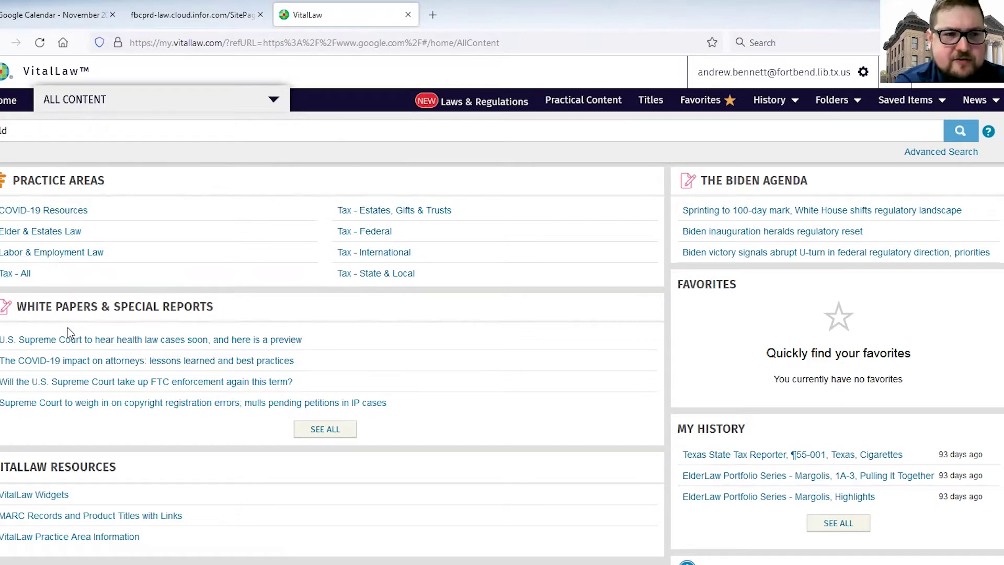
pyautogui.write('texas')
pyautogui.press('Return')
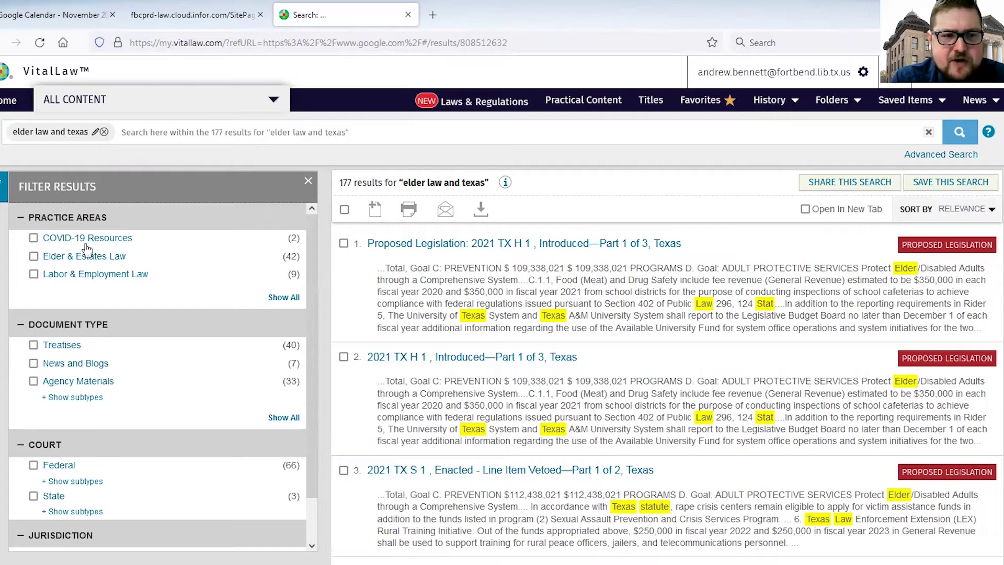
# - Expand the Agency Materials subtypes in the result filters and restrict the document type to Treatises
pyautogui.scroll(-1, 104, 413)
pyautogui.click(98, 401)
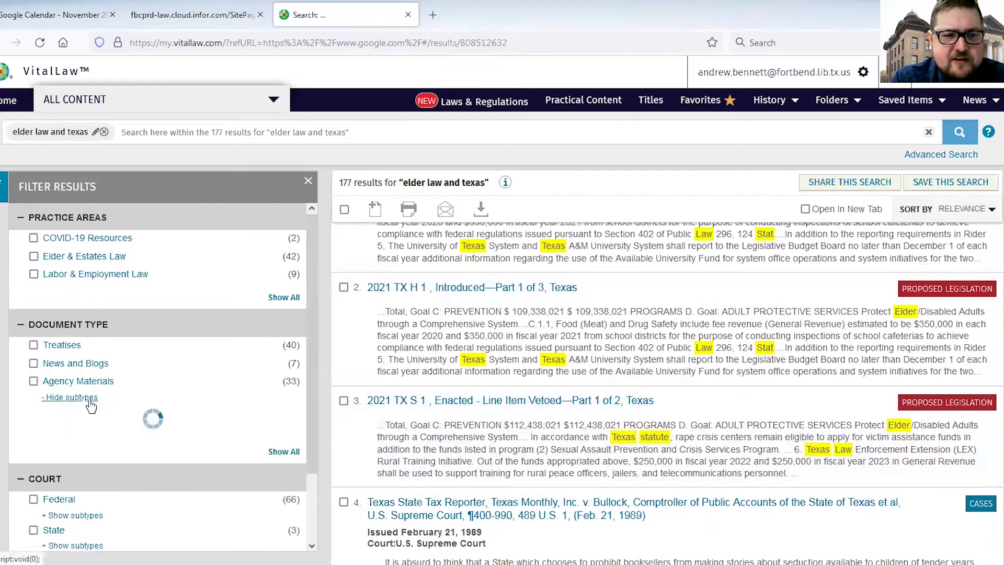
pyautogui.click(33, 345)
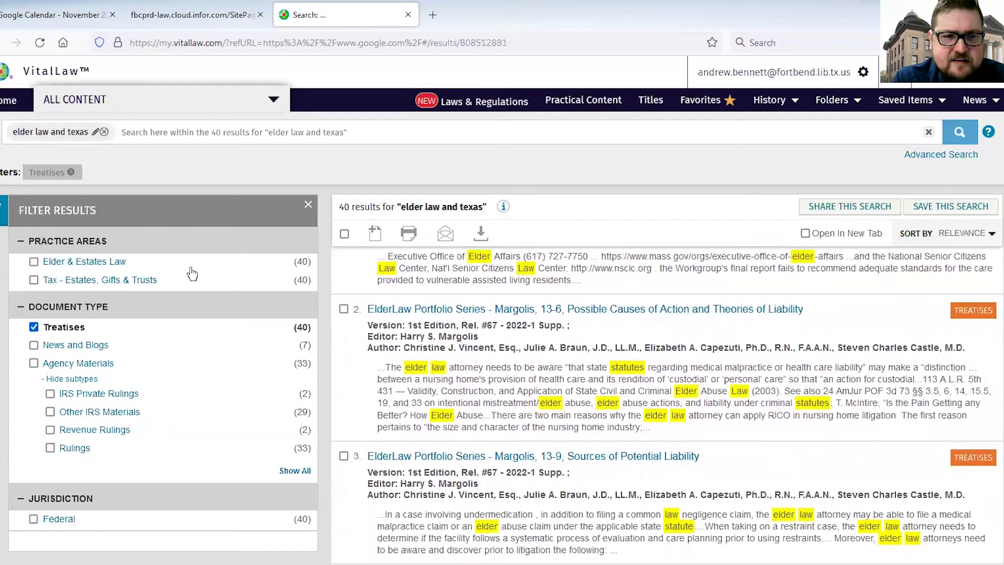
# - Look through the filtered treatises and open the ElderLaw Portfolio Series result 24-11, State Law And Regulation
pyautogui.scroll(-5, 74, 450)
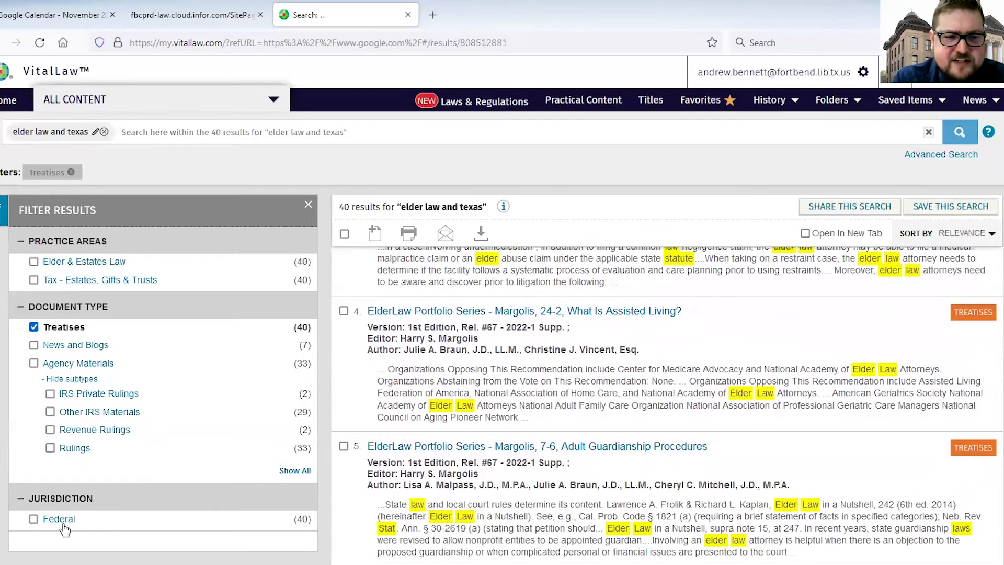
pyautogui.scroll(5, 341, 410)
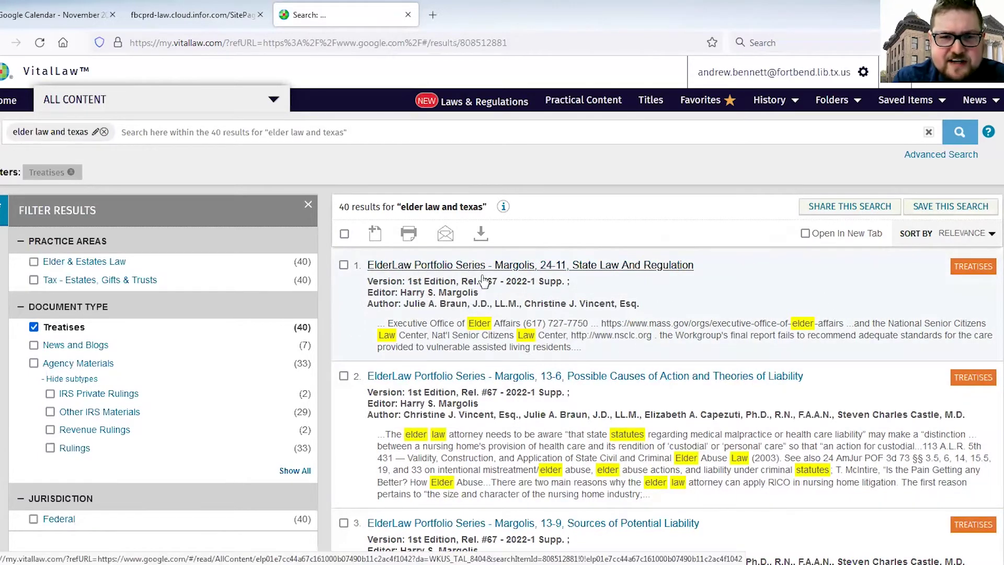
pyautogui.scroll(-1, 477, 450)
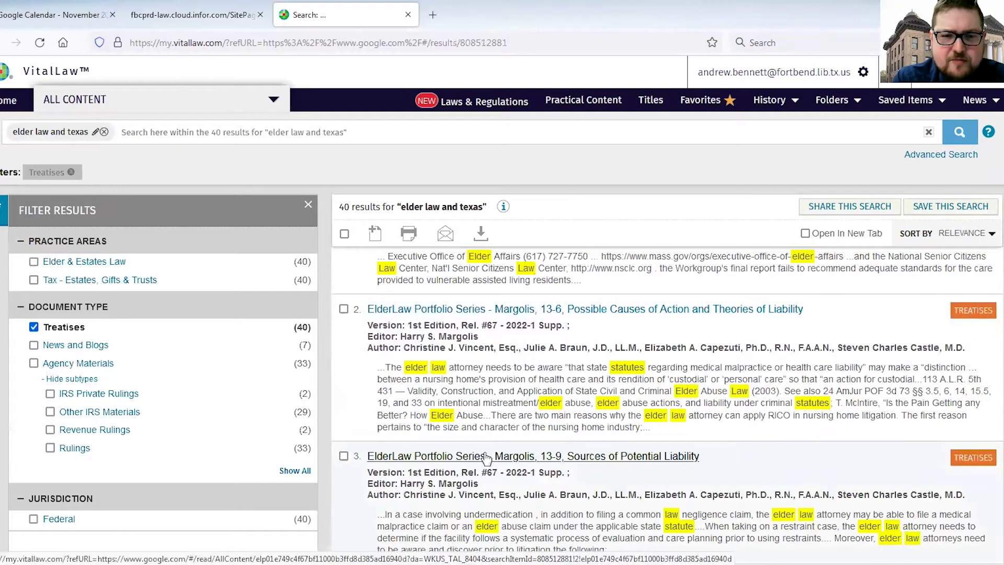
pyautogui.scroll(-2, 768, 323)
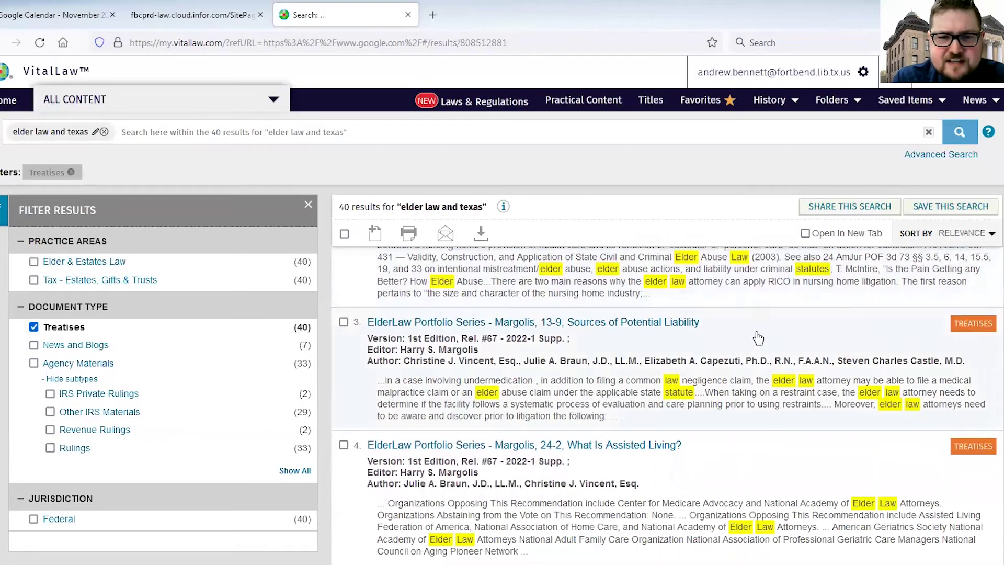
pyautogui.scroll(2, 758, 336)
pyautogui.scroll(1, 758, 337)
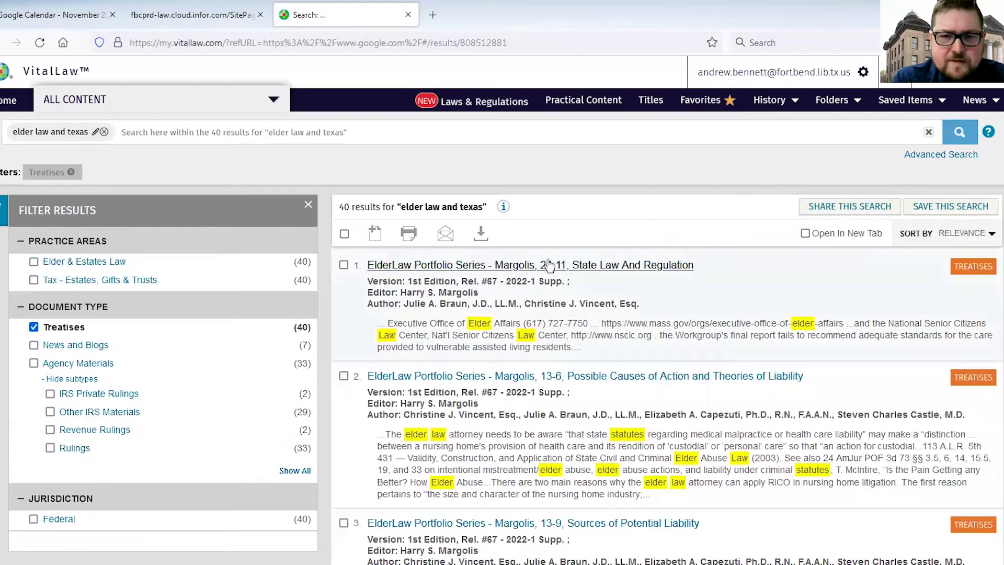
pyautogui.click(504, 259)
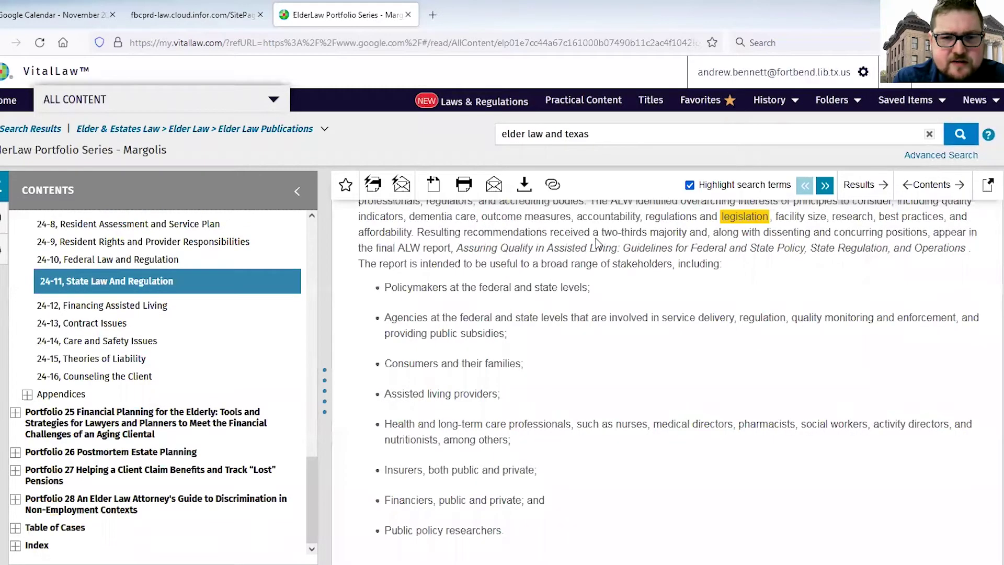
# - Examine the options for adding ElderLaw Portfolio Series content, close them without saving, and skim the section text
pyautogui.scroll(3, 564, 314)
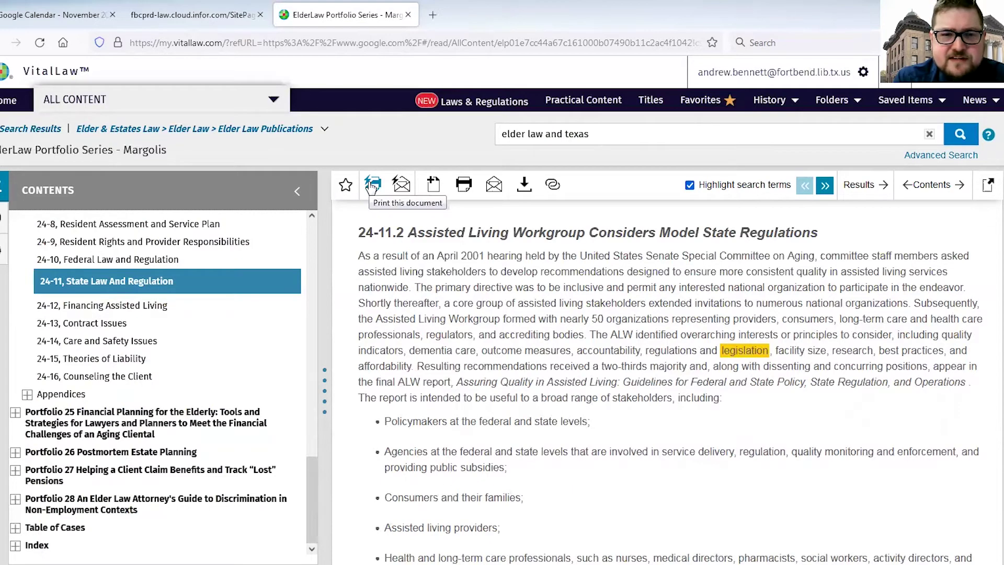
pyautogui.click(433, 186)
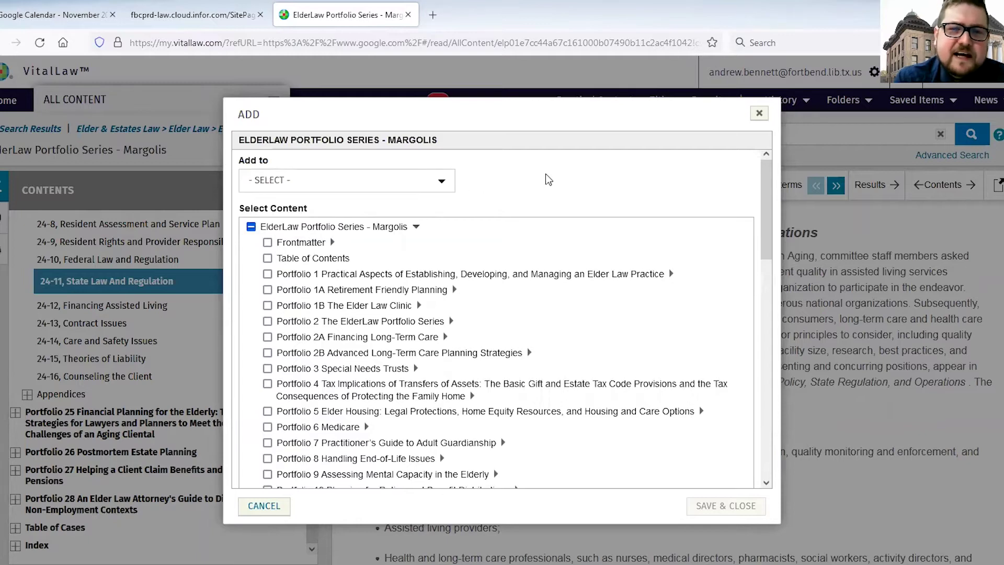
pyautogui.click(759, 113)
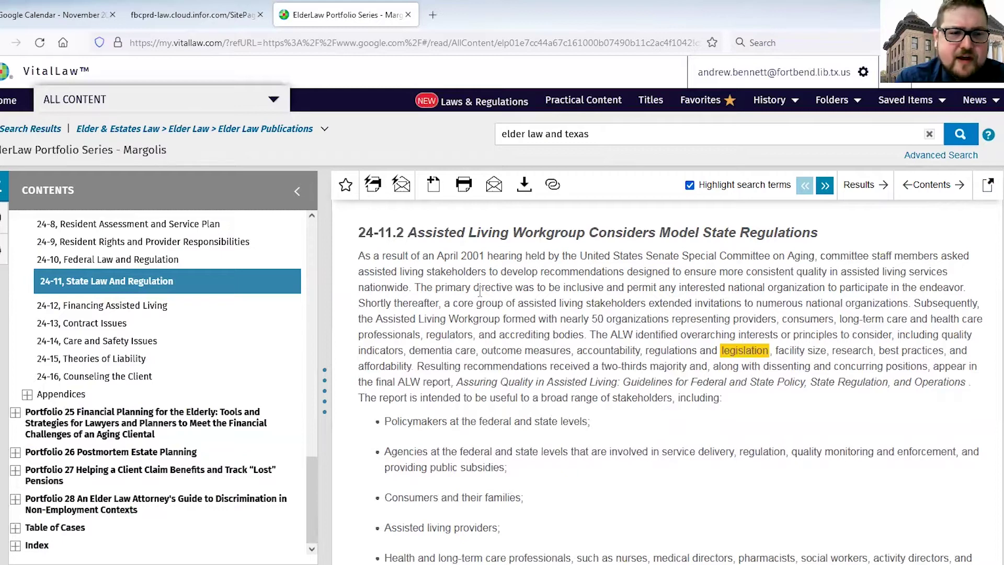
pyautogui.scroll(-4, 628, 366)
pyautogui.scroll(3, 627, 367)
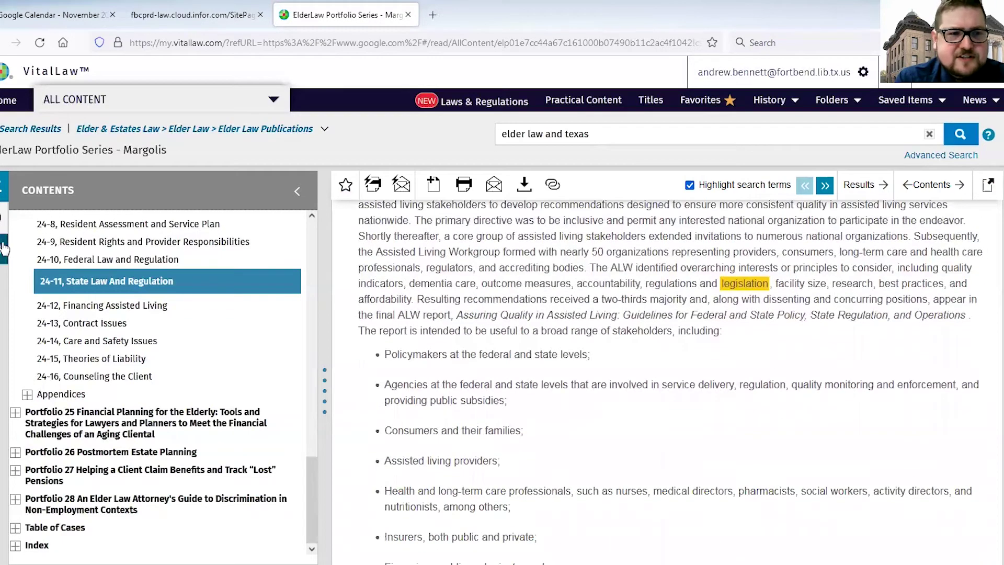
# - Return to the home page, open the Tax - State & Local practice area, and look over its Texas content
pyautogui.click(43, 75)
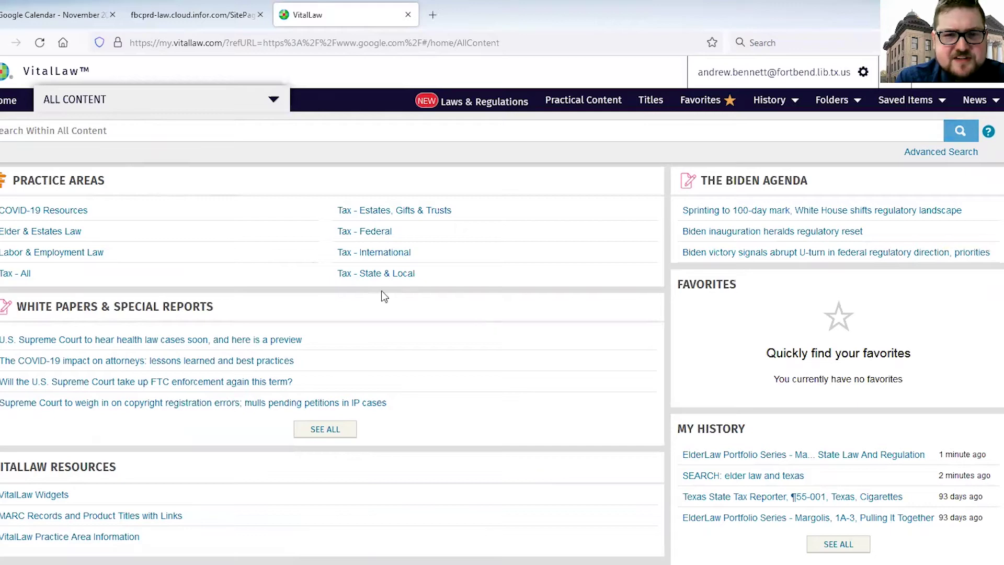
pyautogui.click(345, 273)
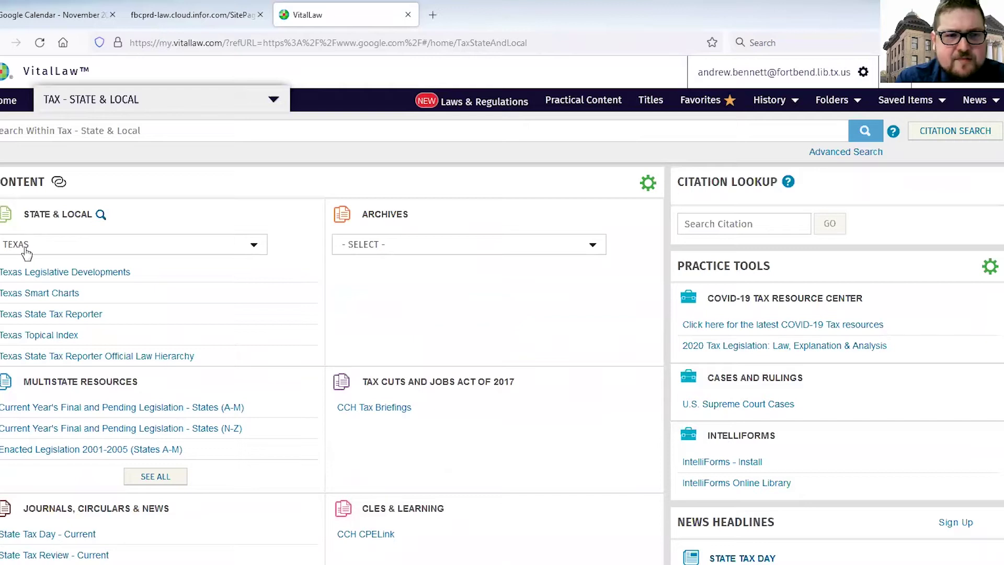
pyautogui.scroll(-2, 24, 215)
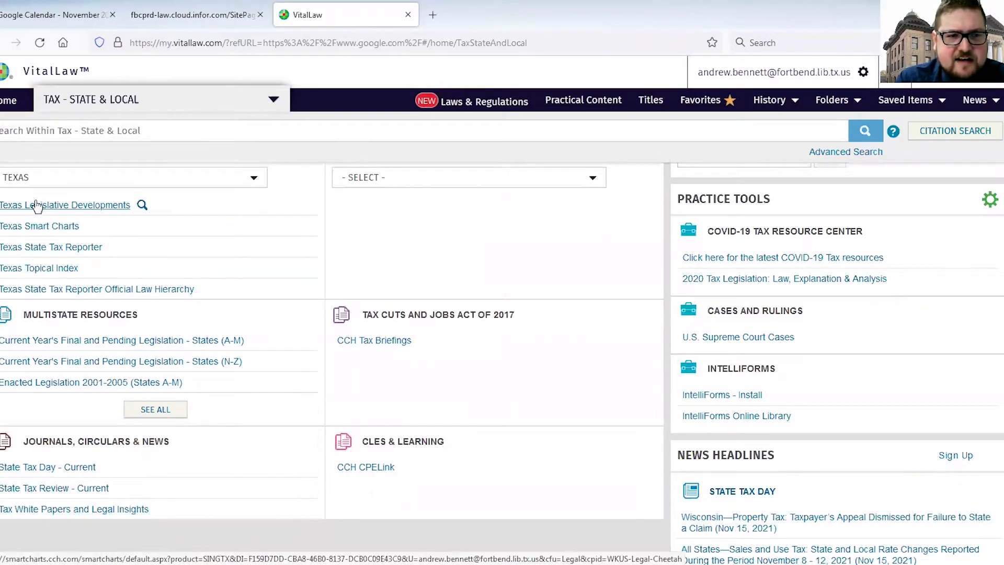
pyautogui.scroll(2, 94, 302)
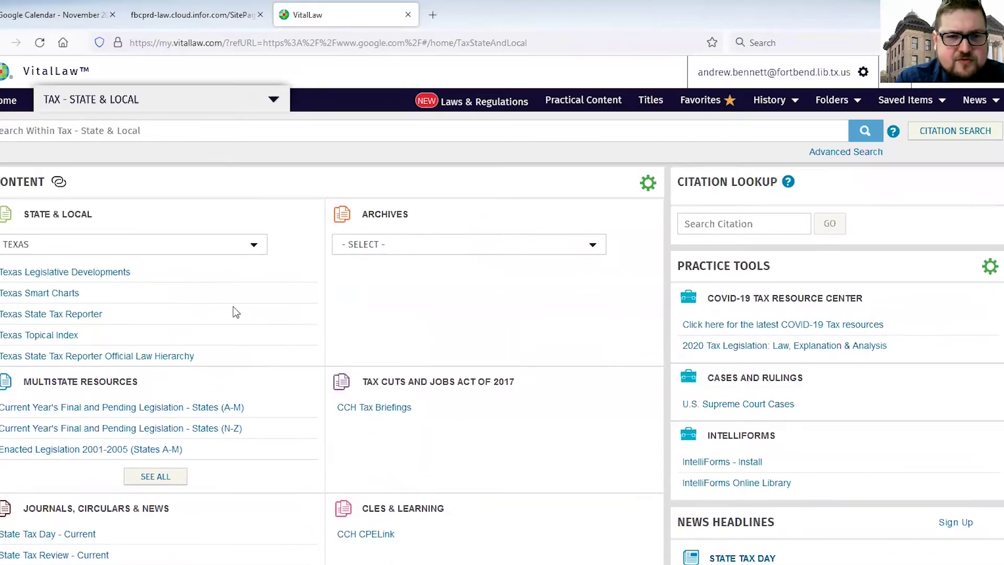
# - Review the Archives choices, multistate resources, and journals and news listed for Tax - State & Local
pyautogui.click(386, 245)
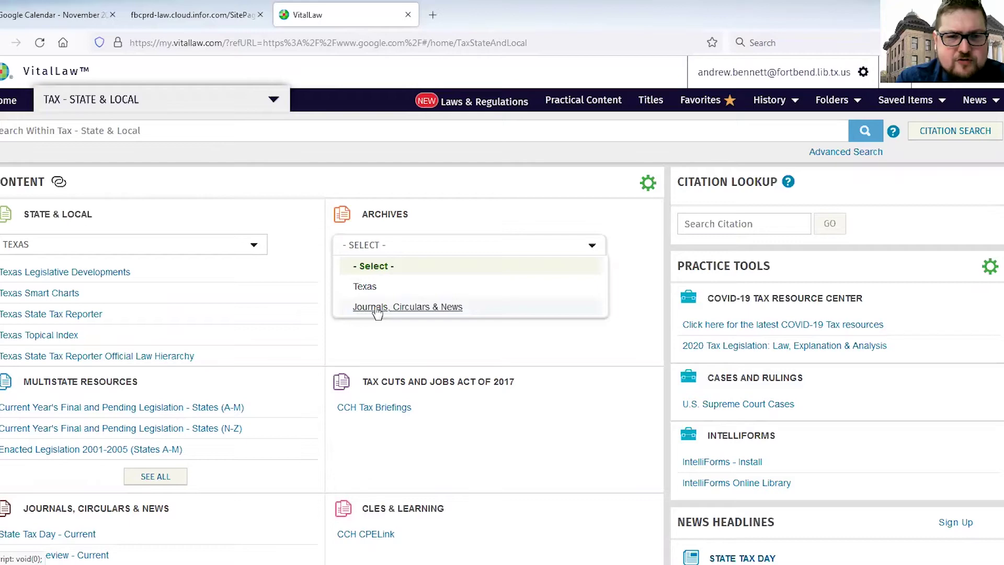
pyautogui.click(309, 191)
pyautogui.scroll(-2, 309, 190)
pyautogui.scroll(-2, 139, 283)
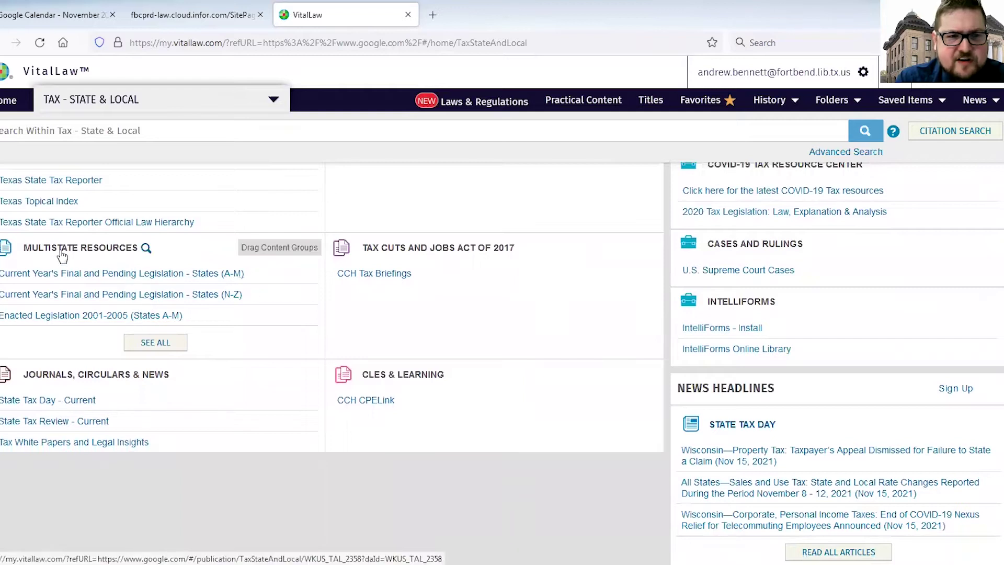
pyautogui.scroll(-2, 183, 248)
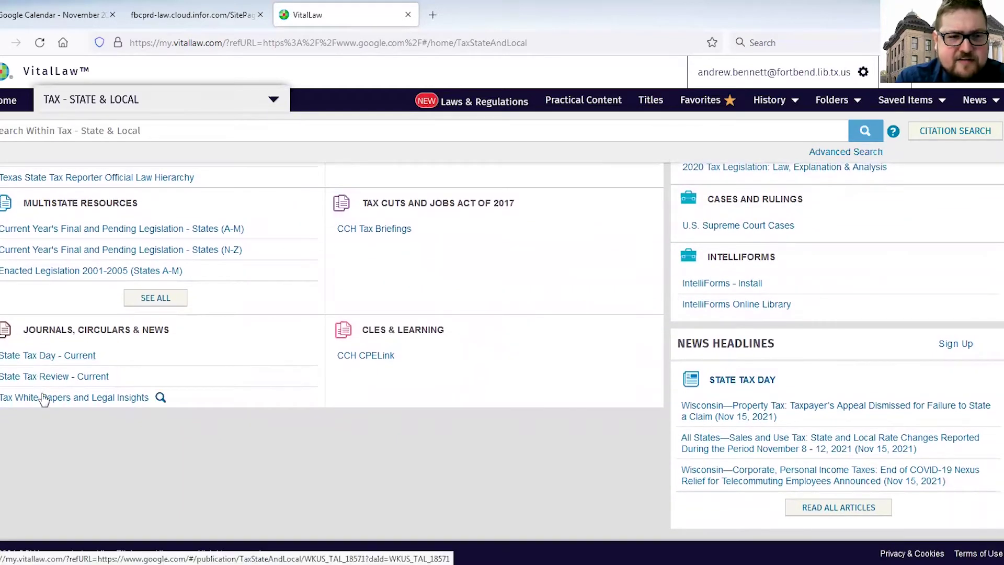
pyautogui.scroll(3, 307, 425)
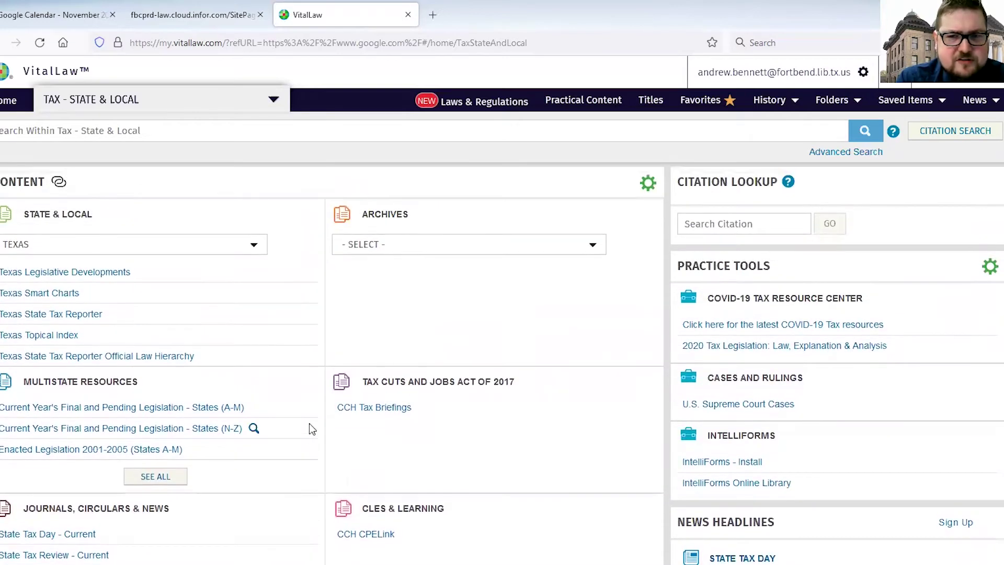
# - Look at the citation lookup field and open the IntelliForms Online Library from the practice tools
pyautogui.click(698, 228)
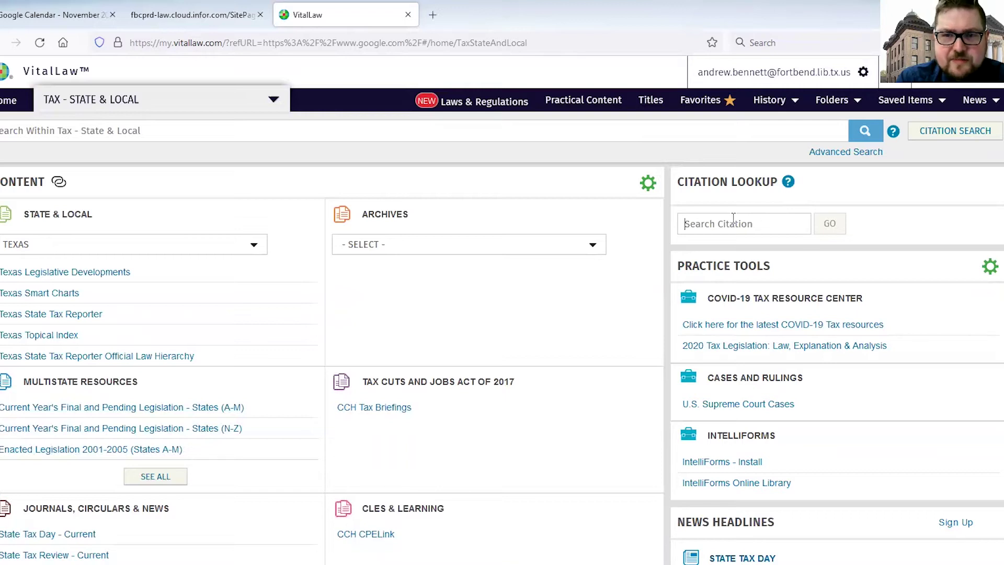
pyautogui.scroll(-2, 609, 288)
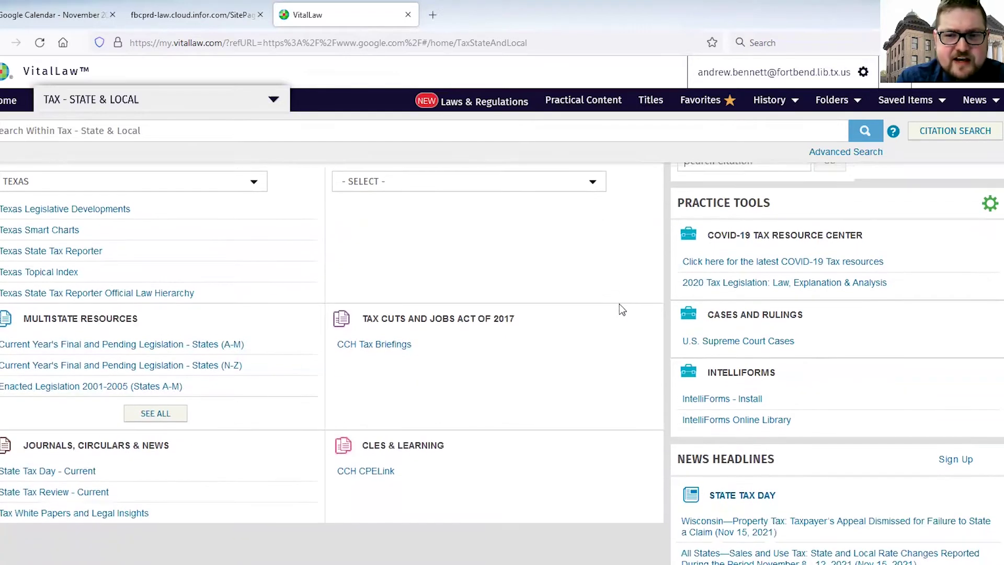
pyautogui.click(743, 415)
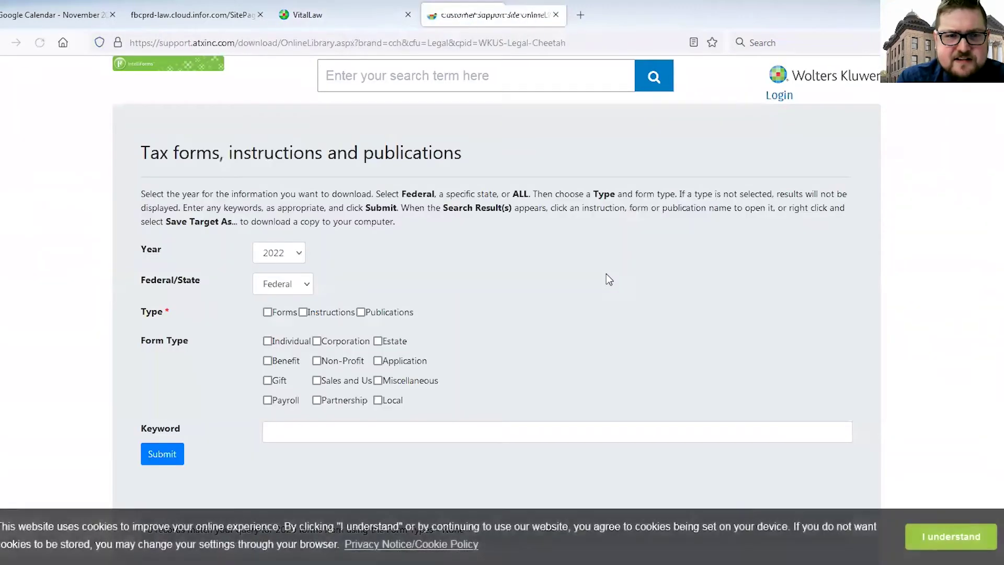
# - Search the online library for 2022 Federal documents of type Forms, review the listed forms, and return to VitalLaw
pyautogui.scroll(-2, 497, 282)
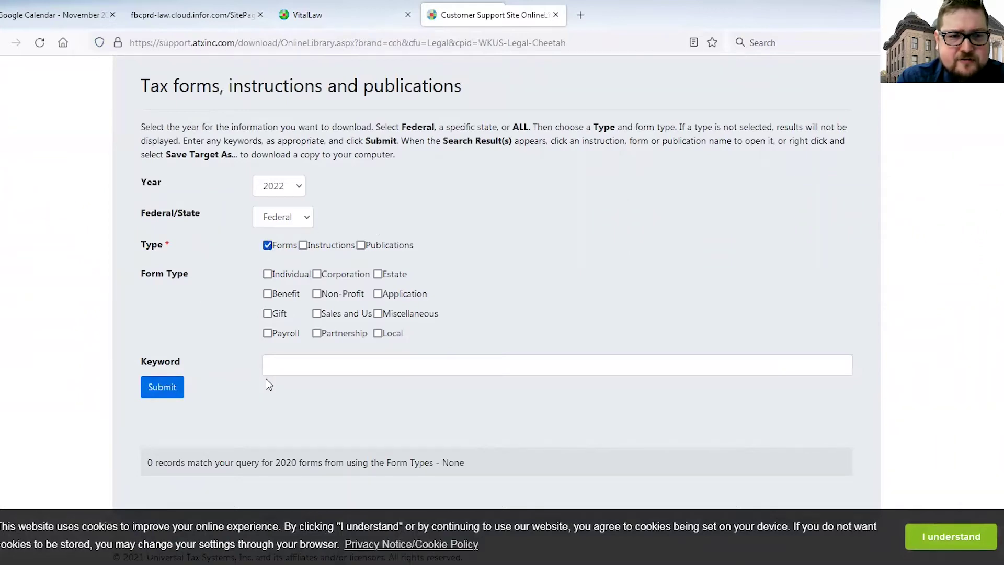
pyautogui.click(163, 388)
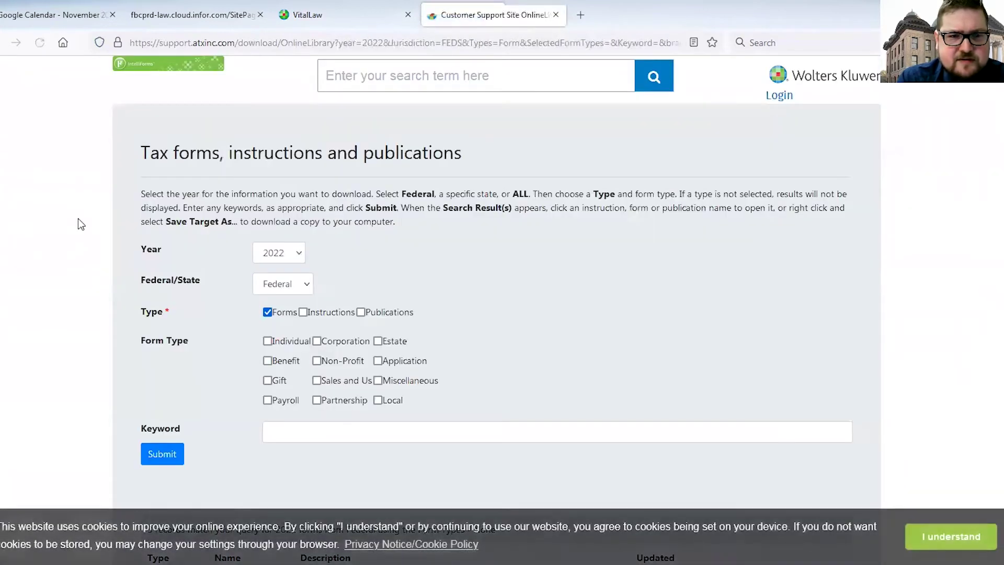
pyautogui.scroll(-4, 77, 224)
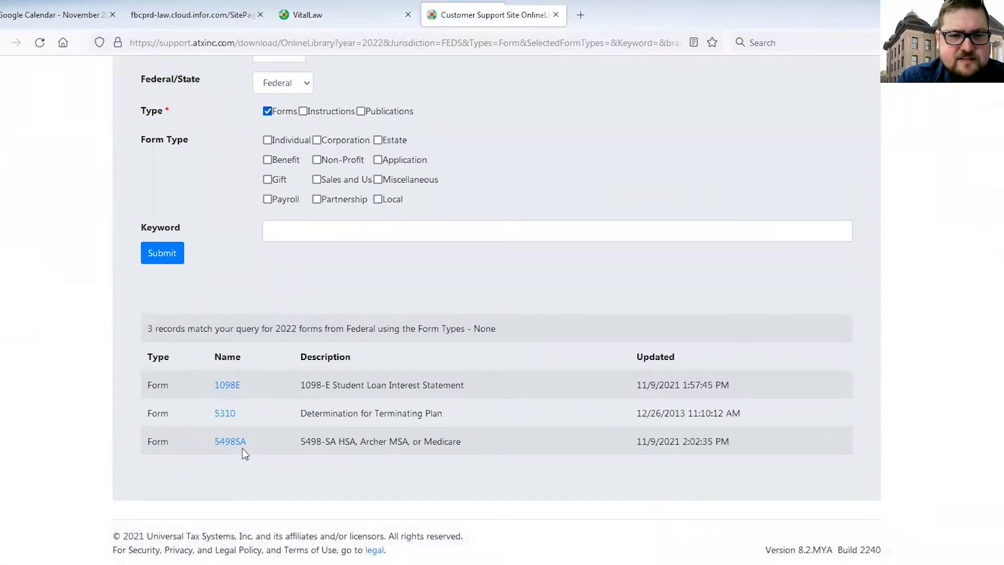
pyautogui.scroll(4, 77, 350)
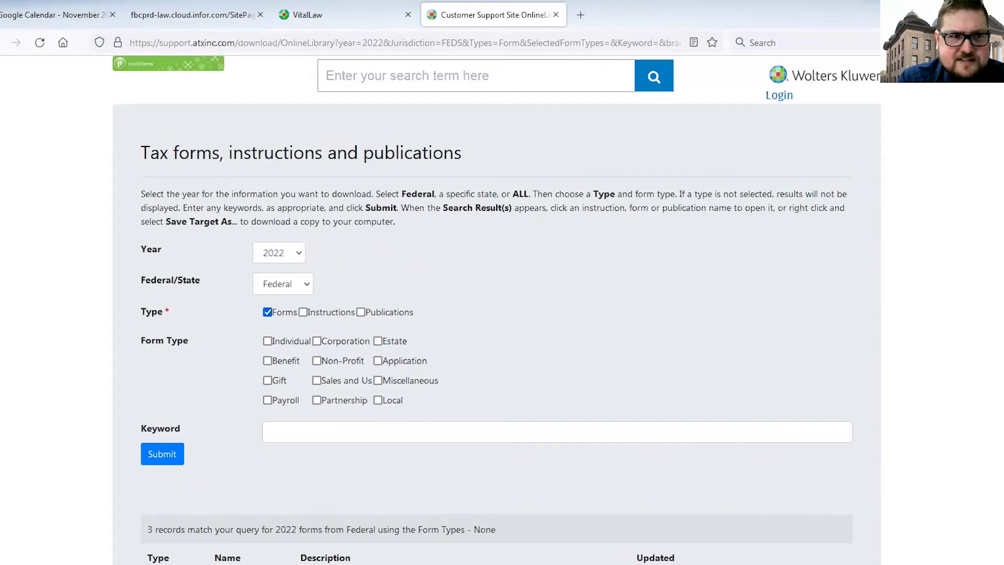
pyautogui.click(557, 19)
pyautogui.scroll(2, 568, 280)
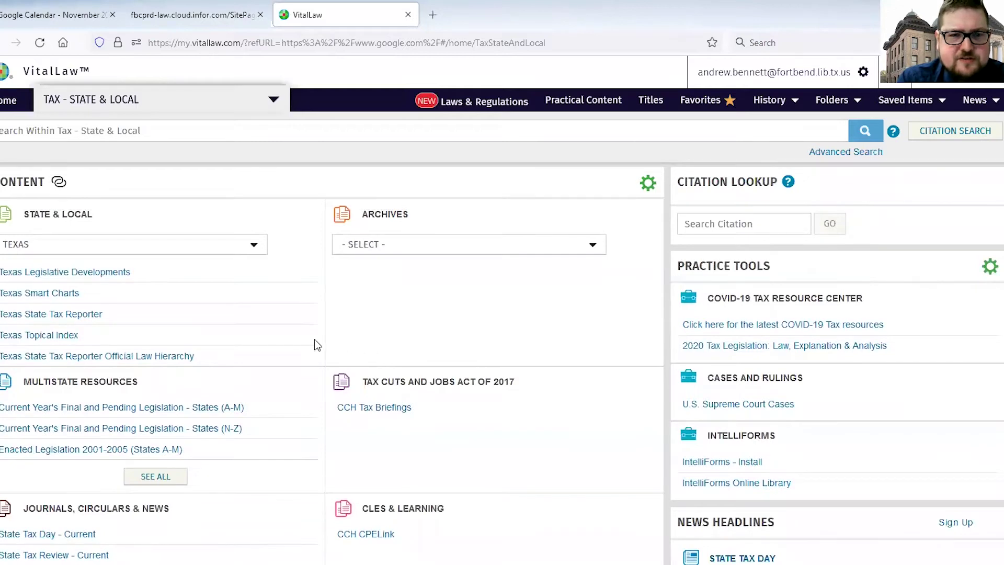
# - Open the Laws & Regulations dashboard and view its federal code titles and State Statutes list
pyautogui.click(451, 103)
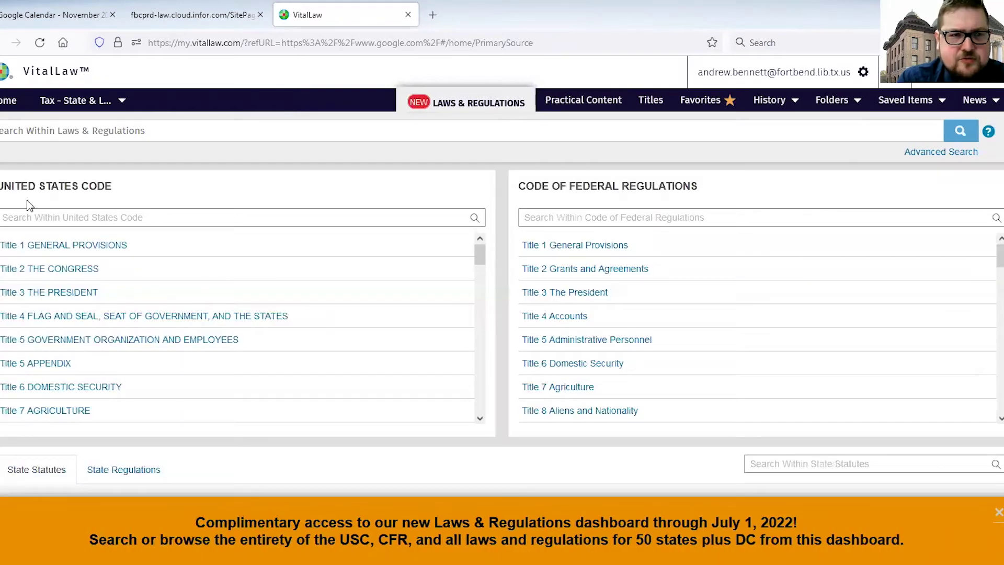
pyautogui.scroll(-5, 450, 238)
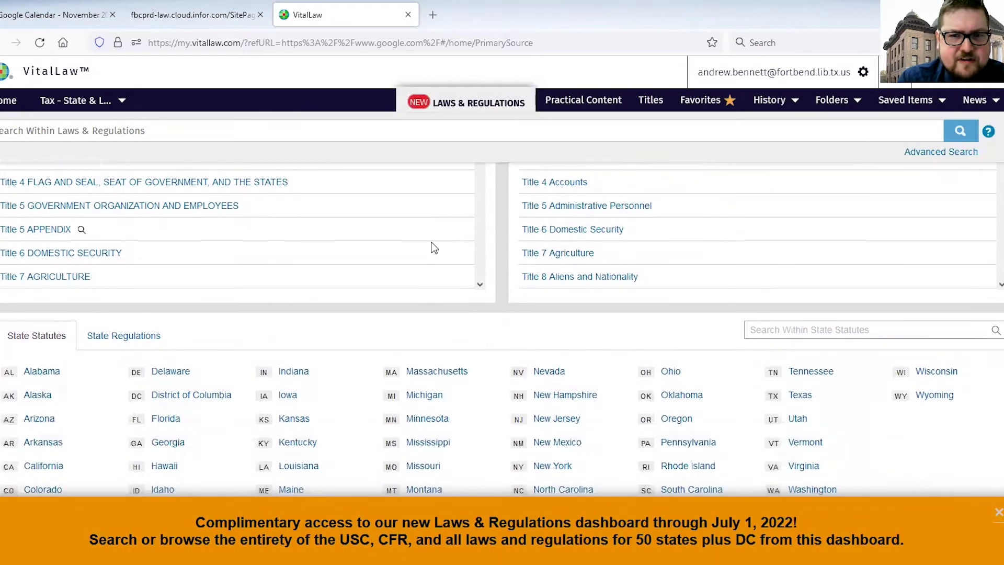
# - Open the Texas state statutes and look through the contents list of codes and the salt water disposal article
pyautogui.scroll(-1, 411, 266)
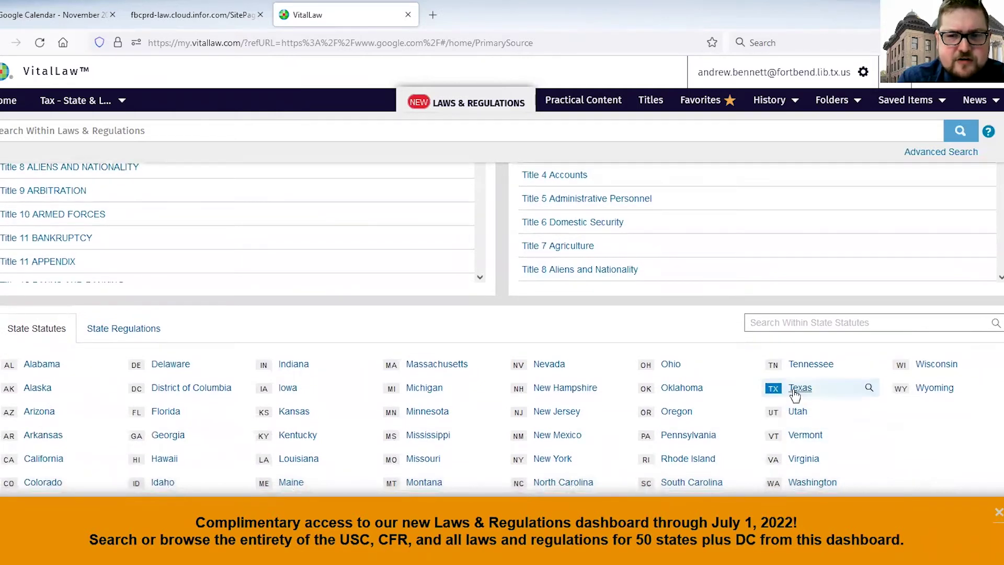
pyautogui.click(798, 390)
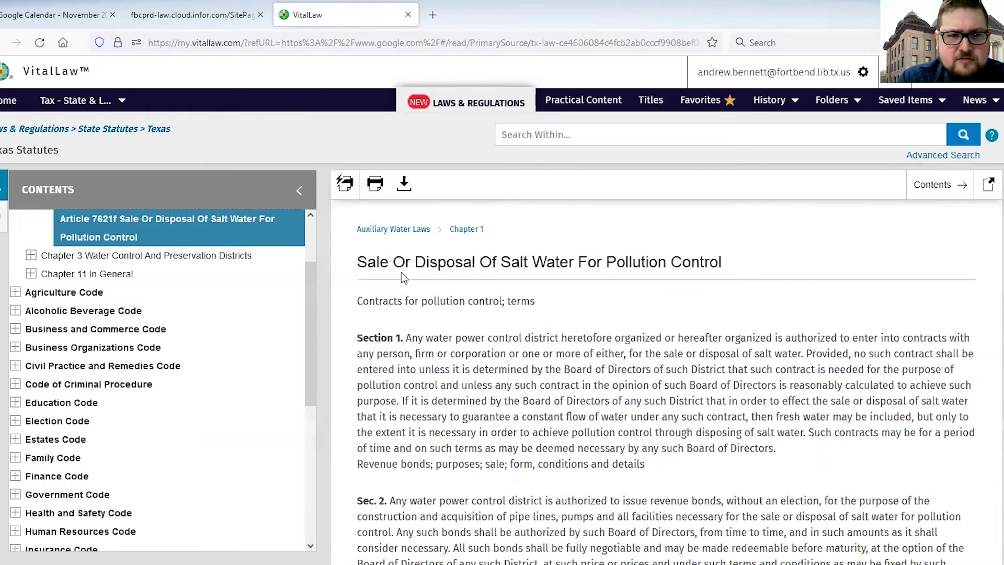
pyautogui.scroll(-1, 403, 271)
pyautogui.scroll(-1, 86, 259)
pyautogui.scroll(-5, 89, 260)
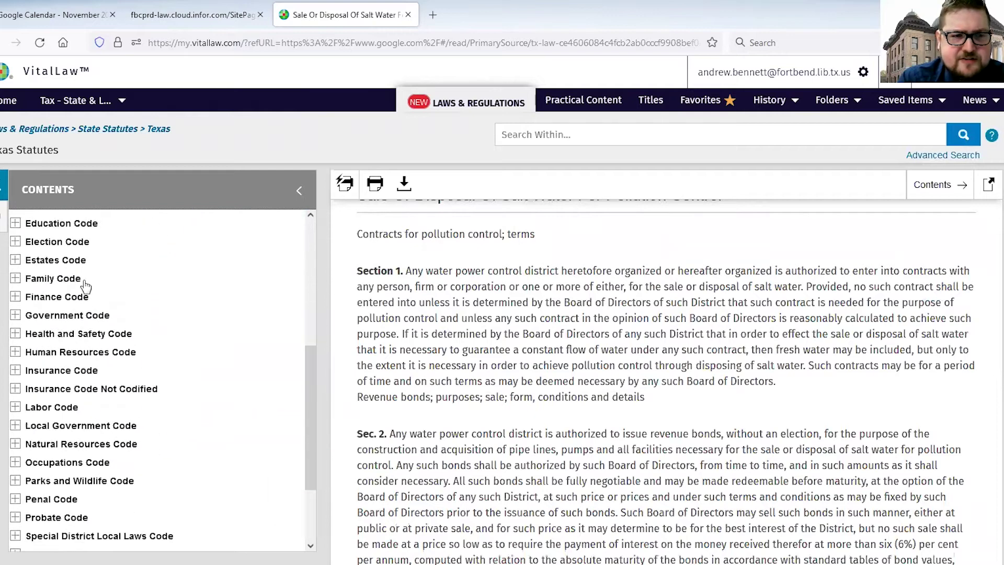
pyautogui.scroll(6, 80, 449)
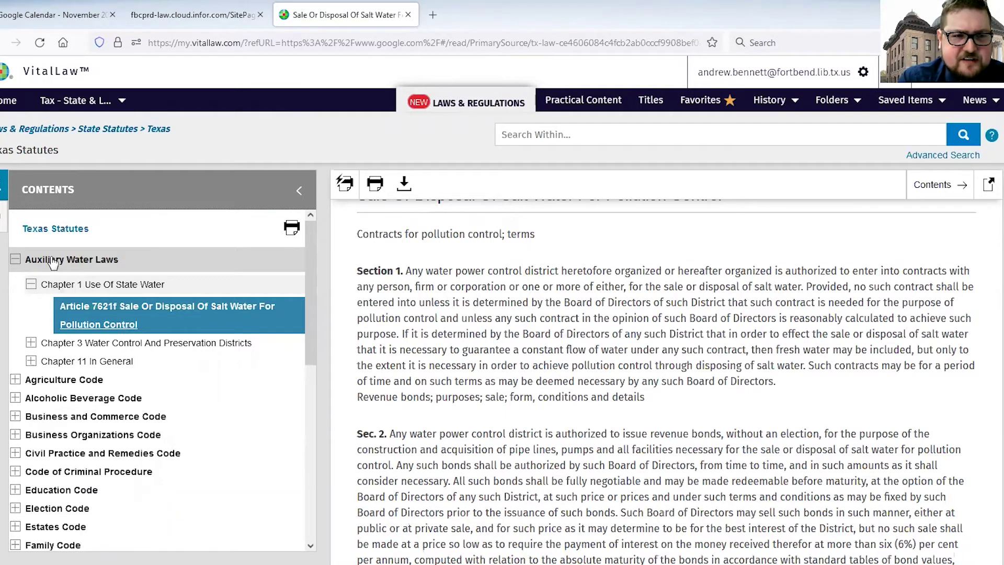
pyautogui.scroll(2, 453, 349)
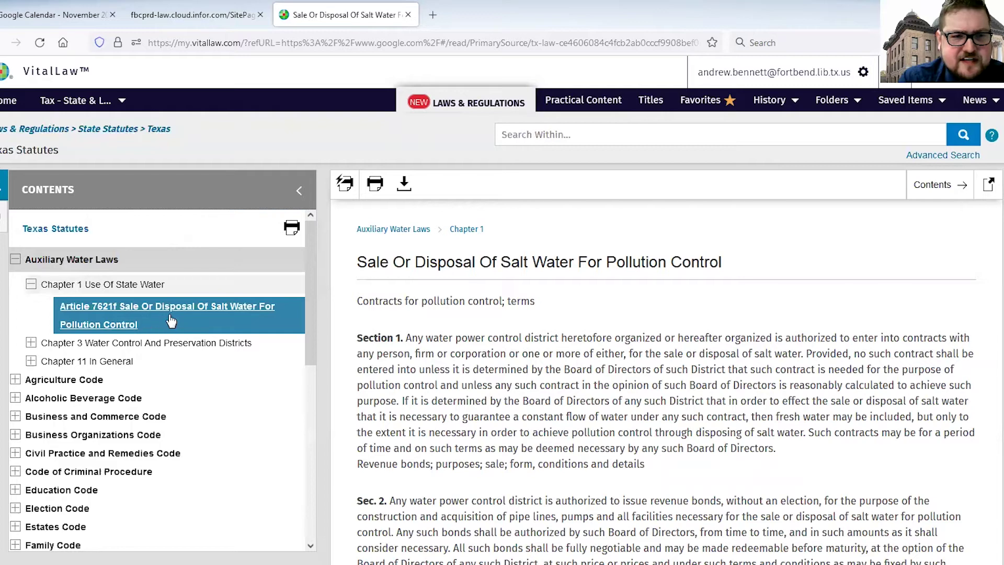
pyautogui.scroll(-5, 459, 361)
pyautogui.scroll(5, 460, 366)
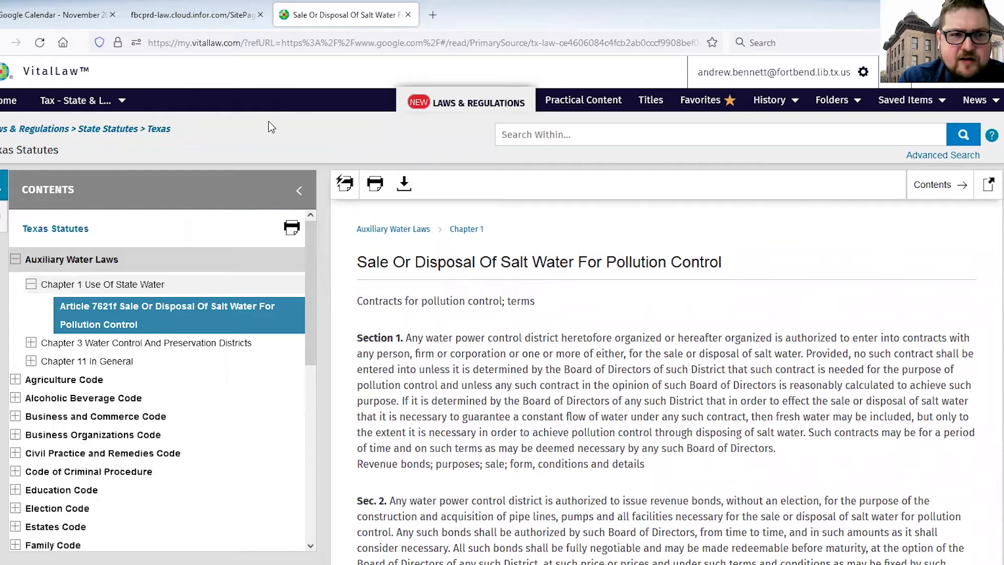
# - Return to the All Content home page, look over its sections, and view the recent history list
pyautogui.click(9, 101)
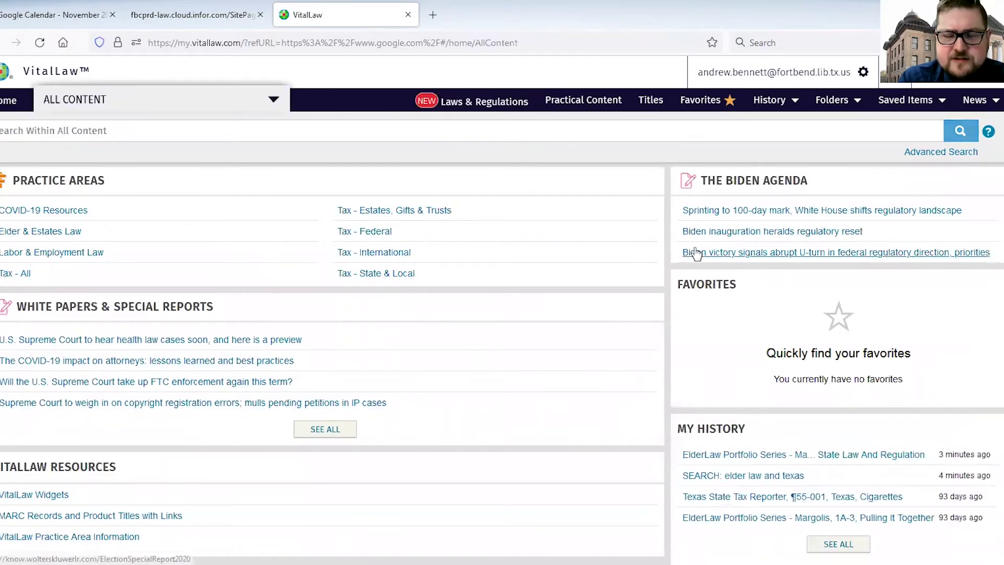
pyautogui.scroll(-2, 748, 472)
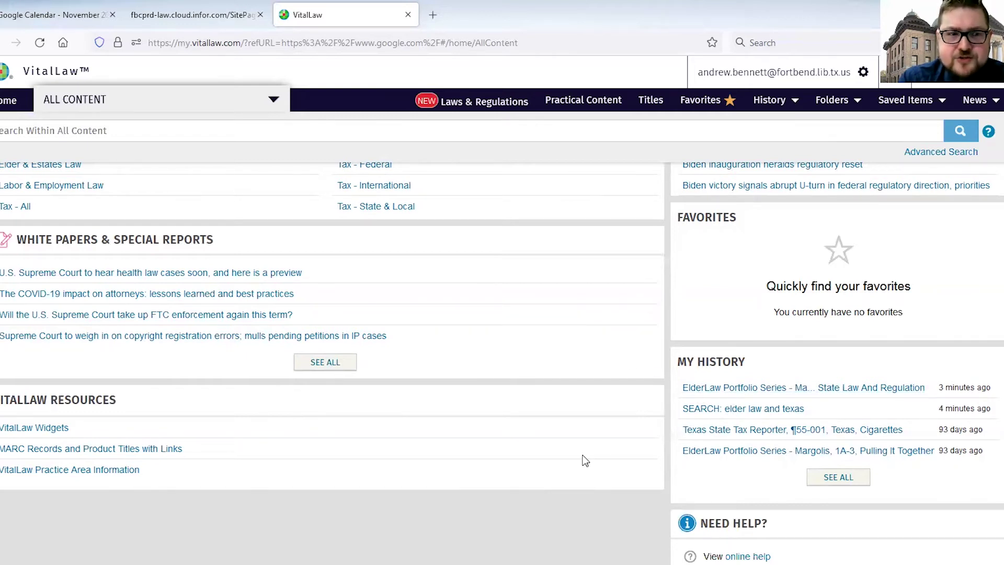
pyautogui.scroll(2, 584, 460)
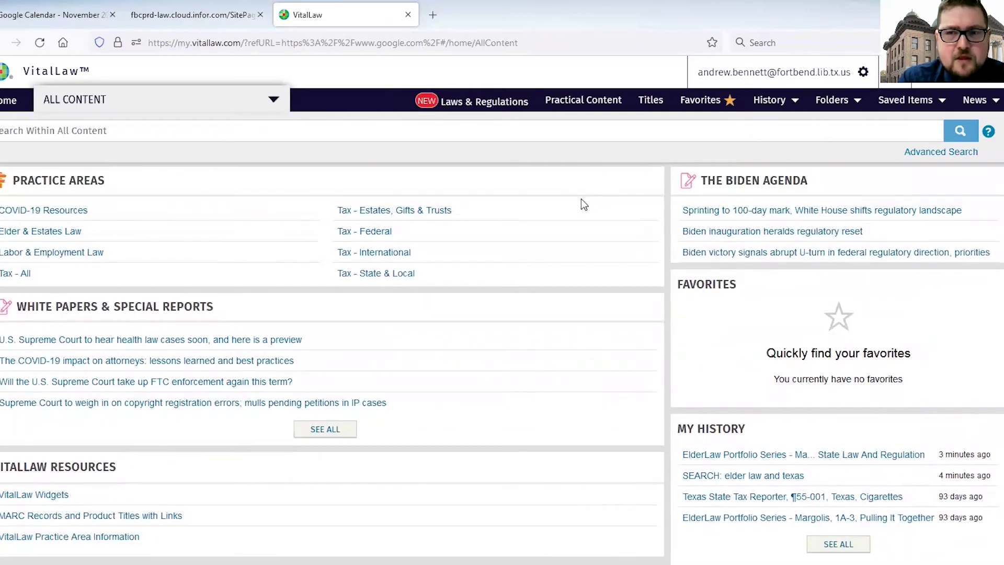
pyautogui.click(795, 102)
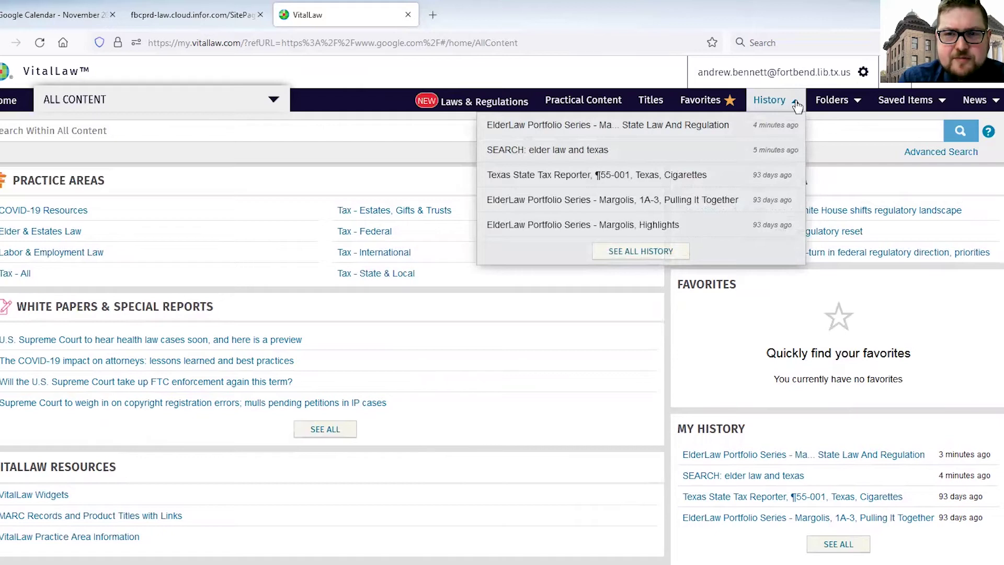
pyautogui.click(795, 103)
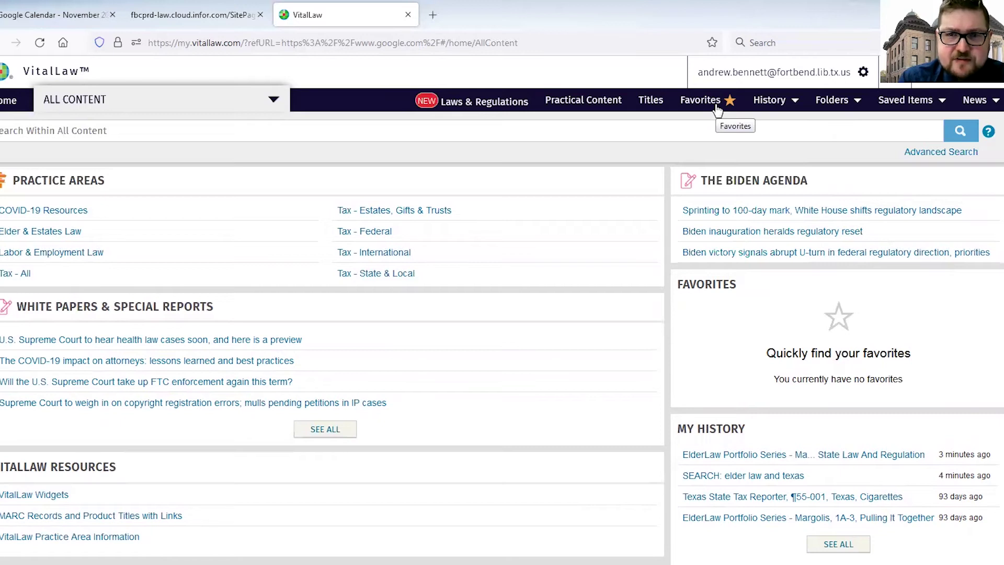
pyautogui.click(772, 102)
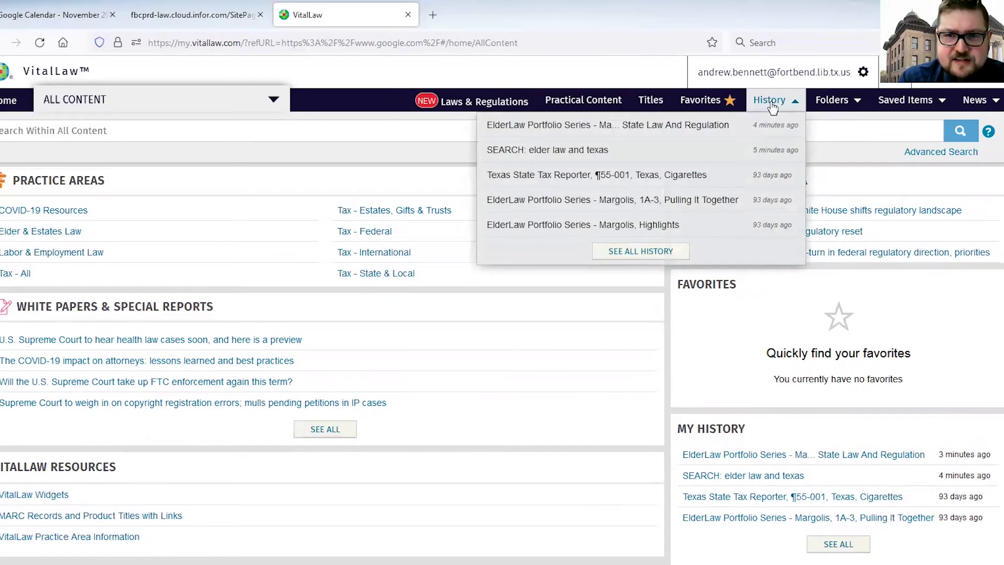
pyautogui.click(772, 104)
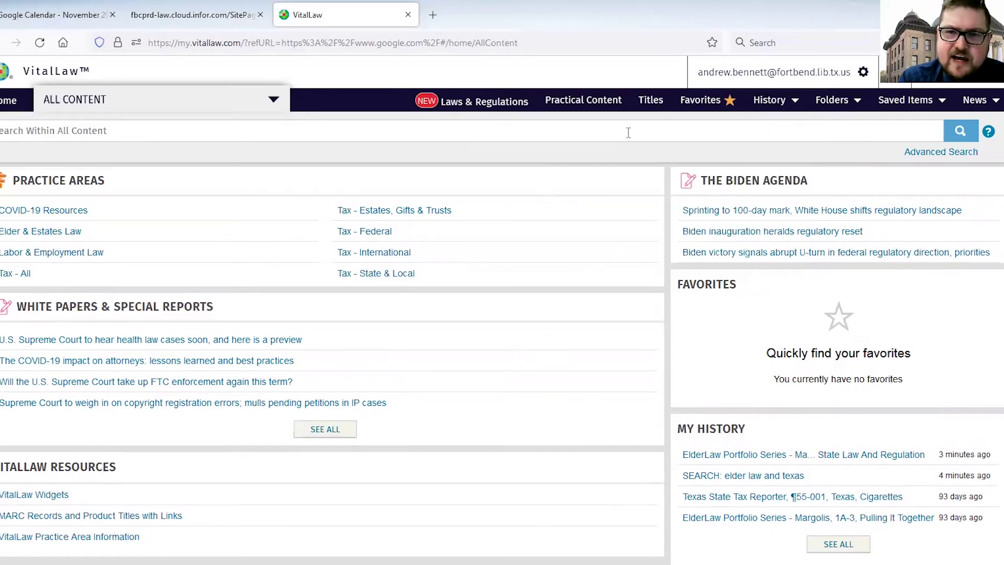
# - Open the list of subscribed titles, browse it from the beginning, and jump to the titles starting with G
pyautogui.click(650, 107)
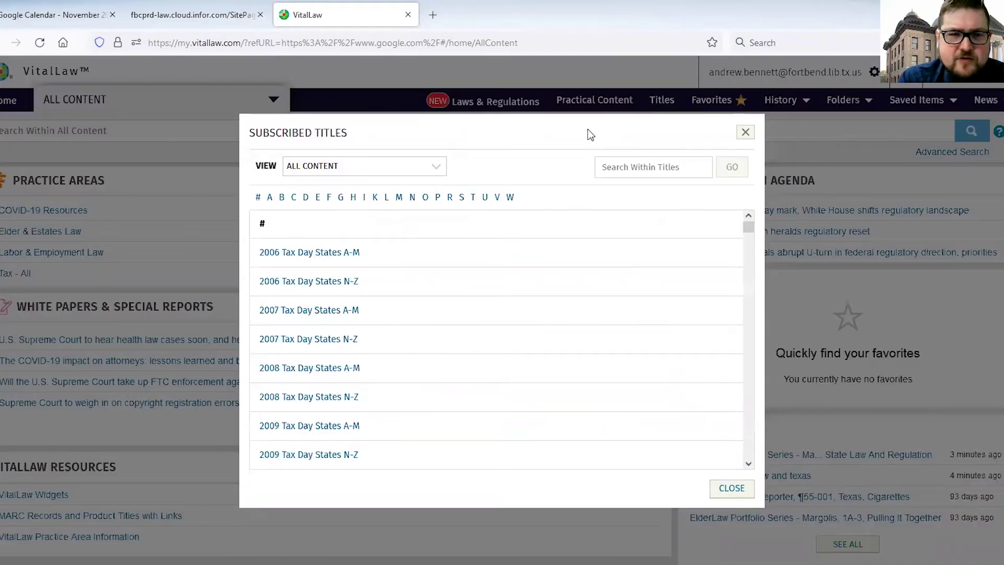
pyautogui.scroll(-10, 390, 293)
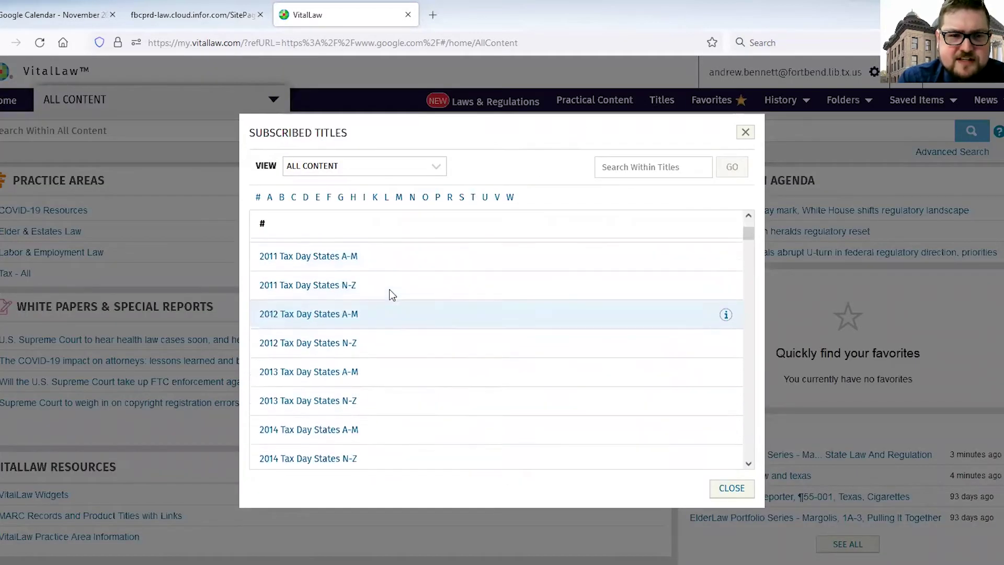
pyautogui.scroll(-5, 392, 292)
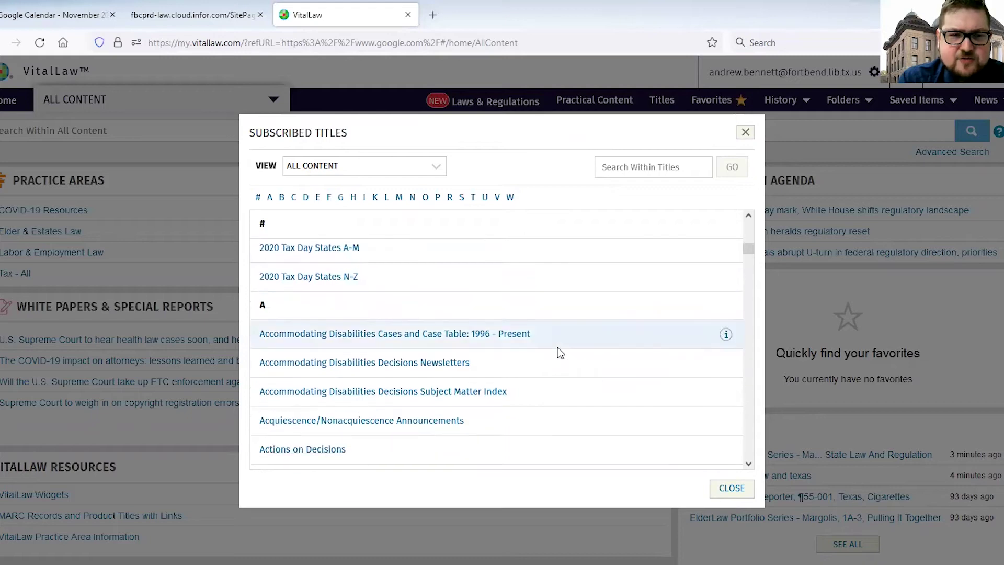
pyautogui.moveTo(749, 251)
pyautogui.mouseDown()
pyautogui.moveTo(747, 230)
pyautogui.moveTo(749, 260)
pyautogui.moveTo(748, 249)
pyautogui.mouseUp()
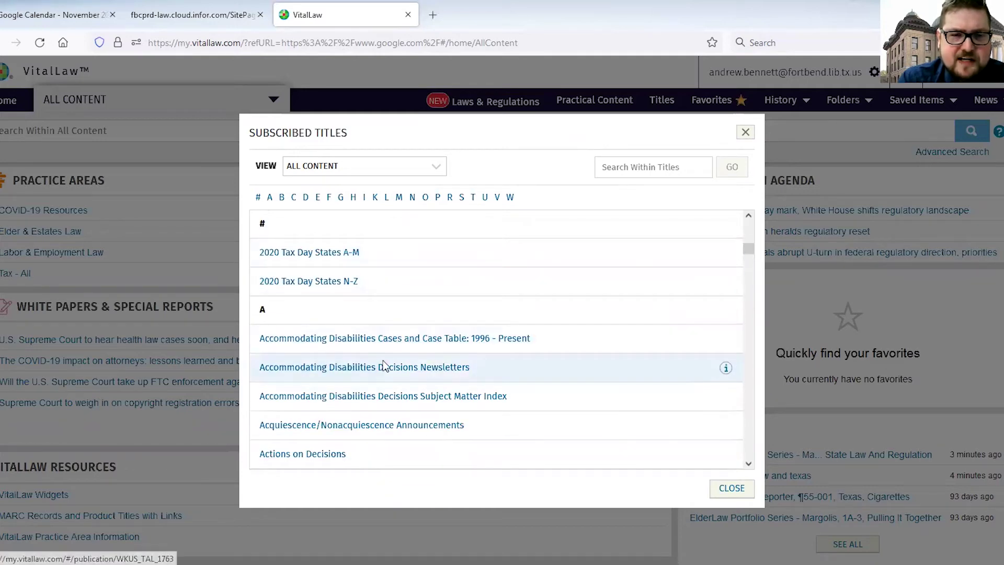
pyautogui.scroll(-3, 607, 347)
pyautogui.scroll(-3, 335, 358)
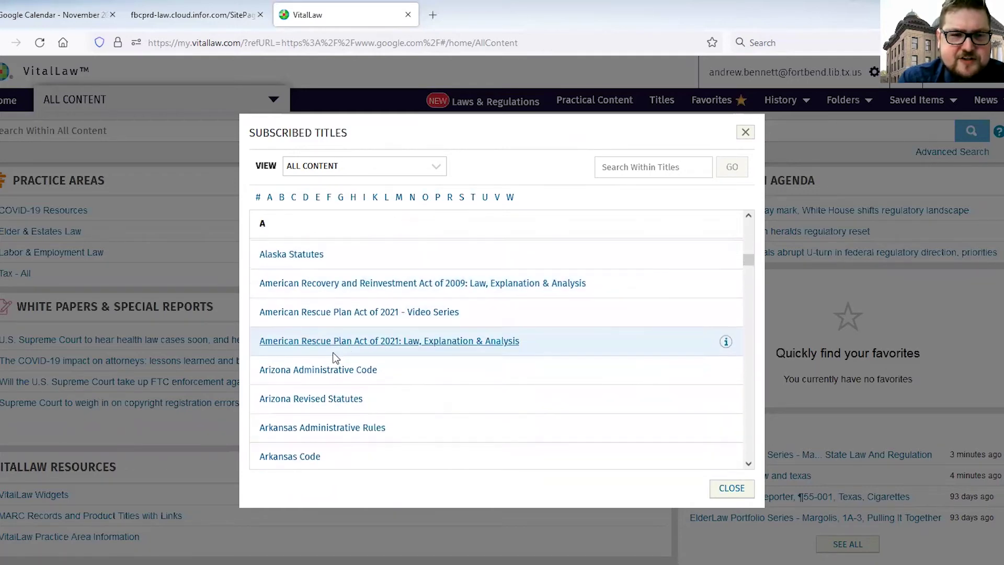
pyautogui.scroll(-15, 335, 358)
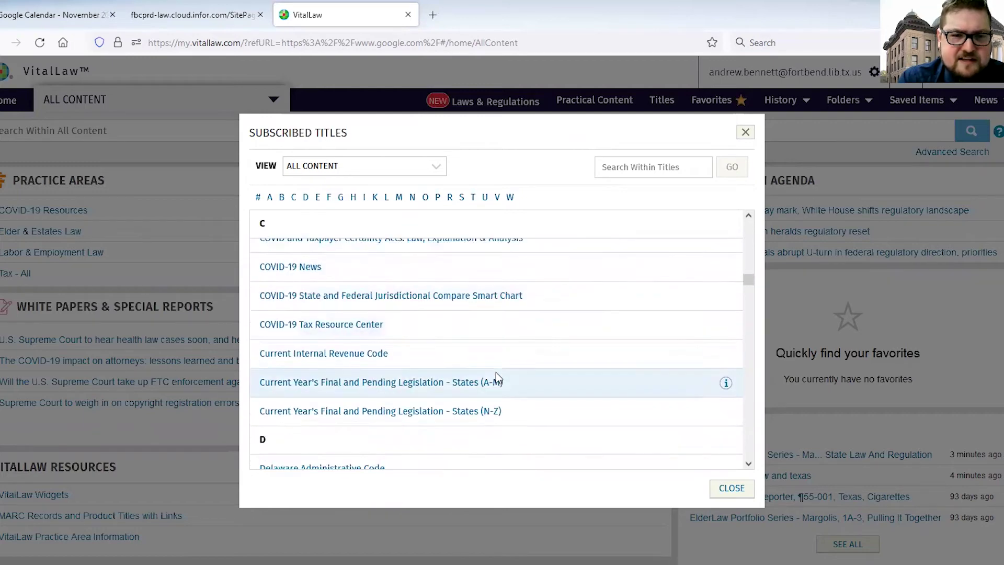
pyautogui.scroll(-2, 496, 371)
pyautogui.scroll(-1, 751, 287)
pyautogui.scroll(-3, 751, 286)
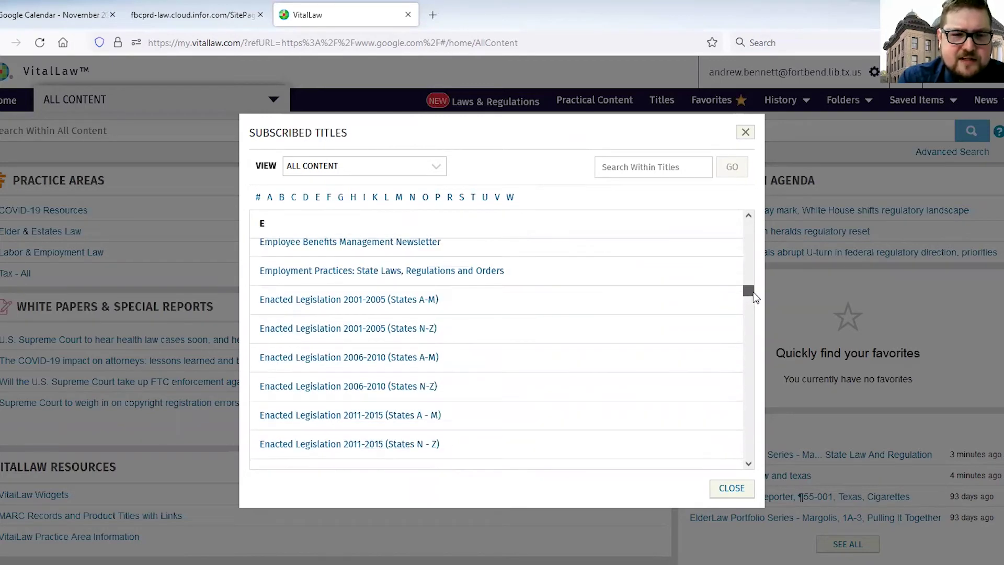
pyautogui.click(341, 198)
pyautogui.scroll(1, 471, 314)
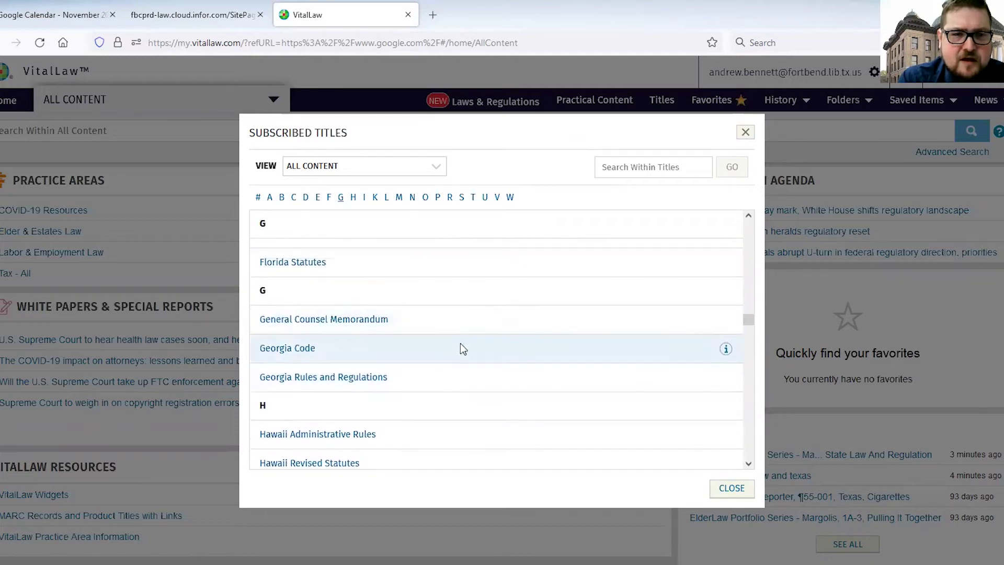
# - Jump to the subscribed titles starting with T and look through the tax court and Texas titles
pyautogui.click(473, 197)
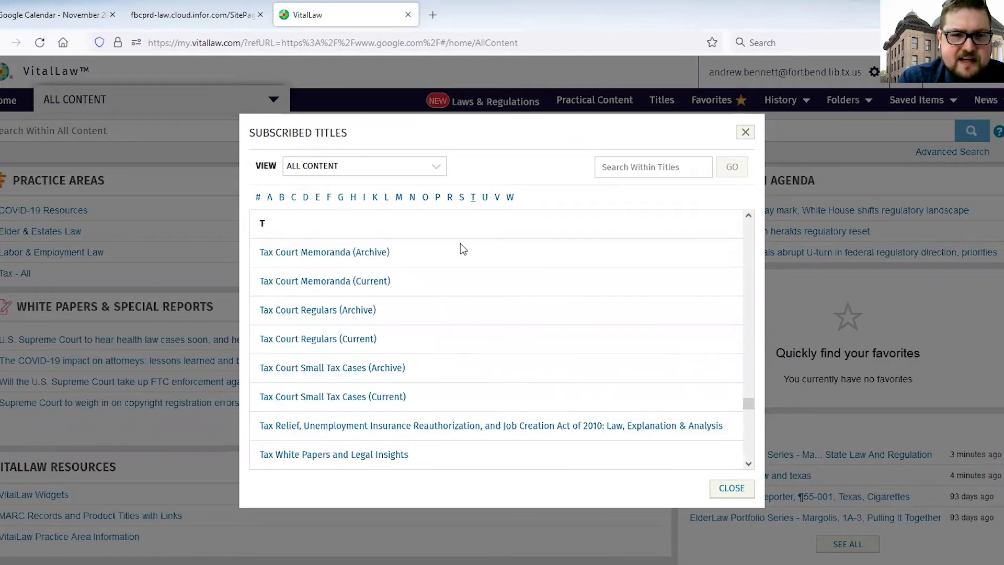
pyautogui.scroll(-3, 491, 280)
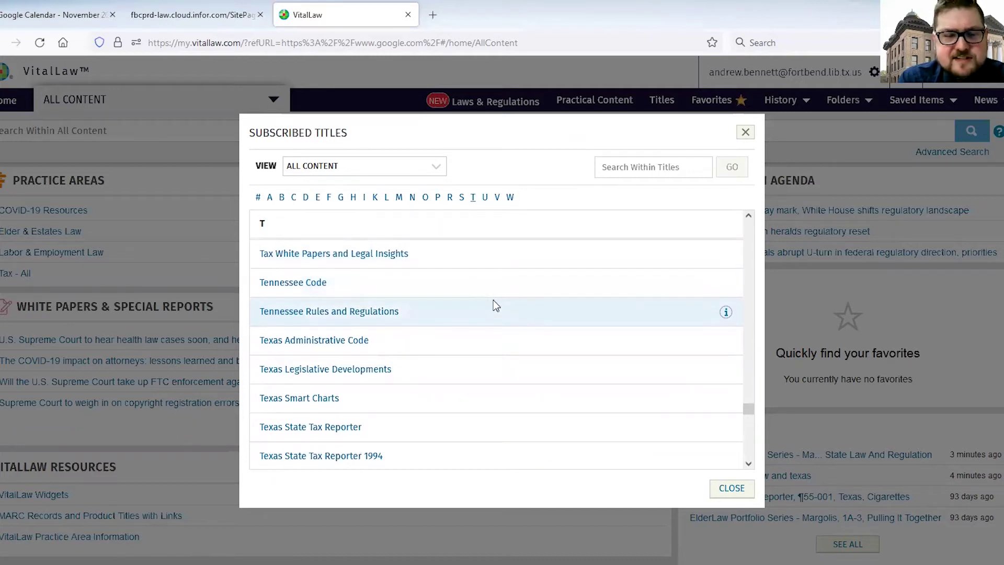
pyautogui.scroll(-3, 469, 322)
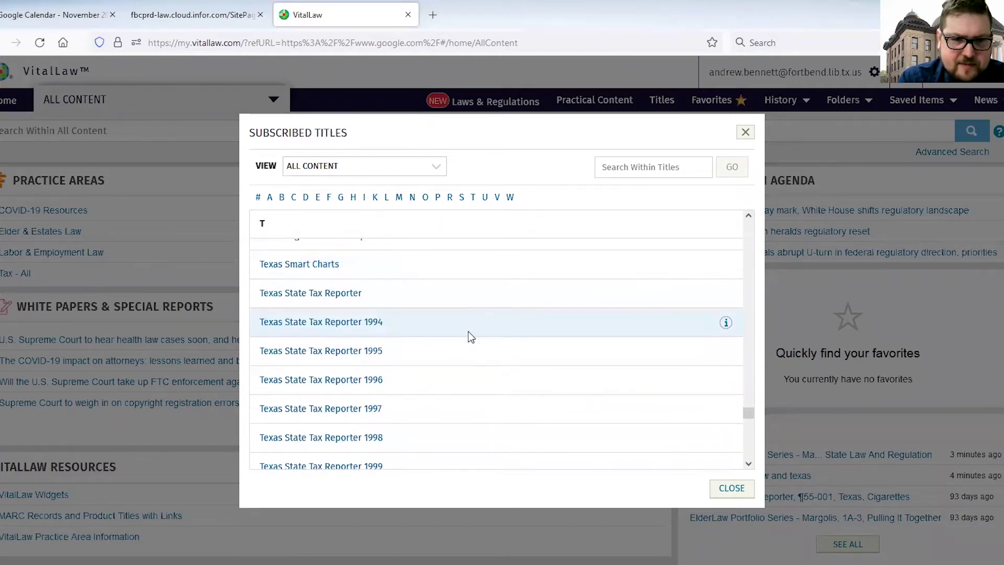
pyautogui.scroll(-15, 468, 331)
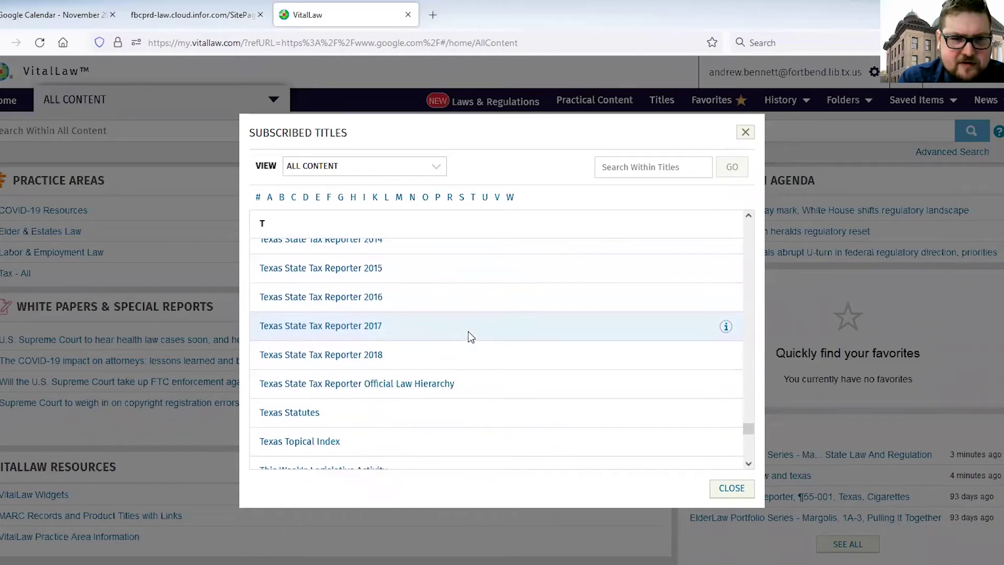
pyautogui.scroll(-3, 468, 336)
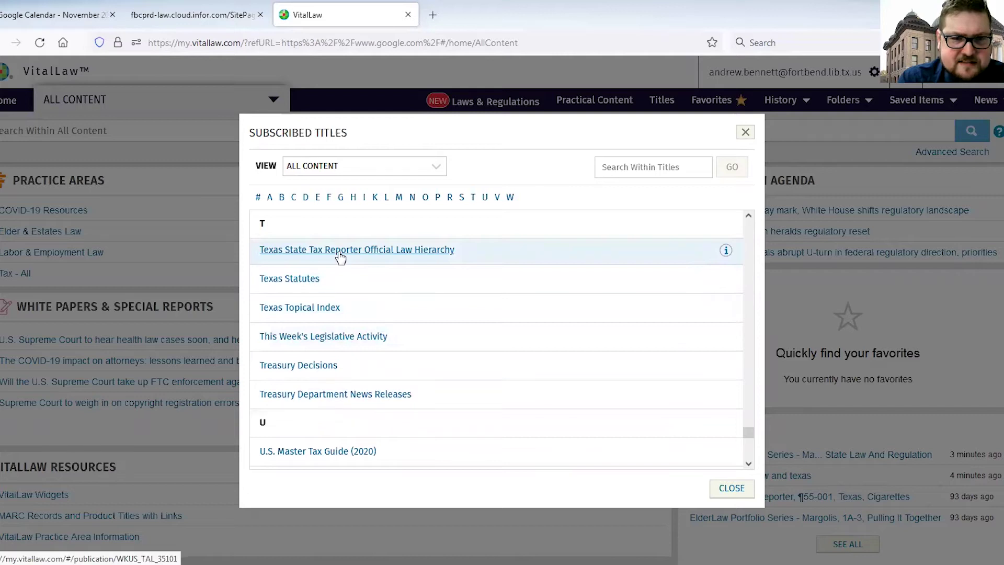
pyautogui.scroll(20, 502, 383)
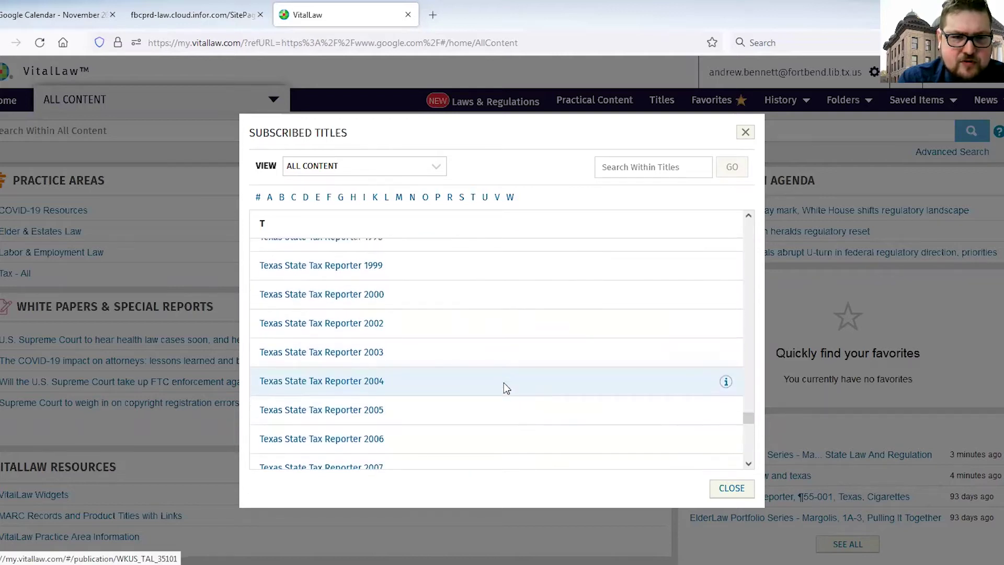
pyautogui.scroll(3, 468, 398)
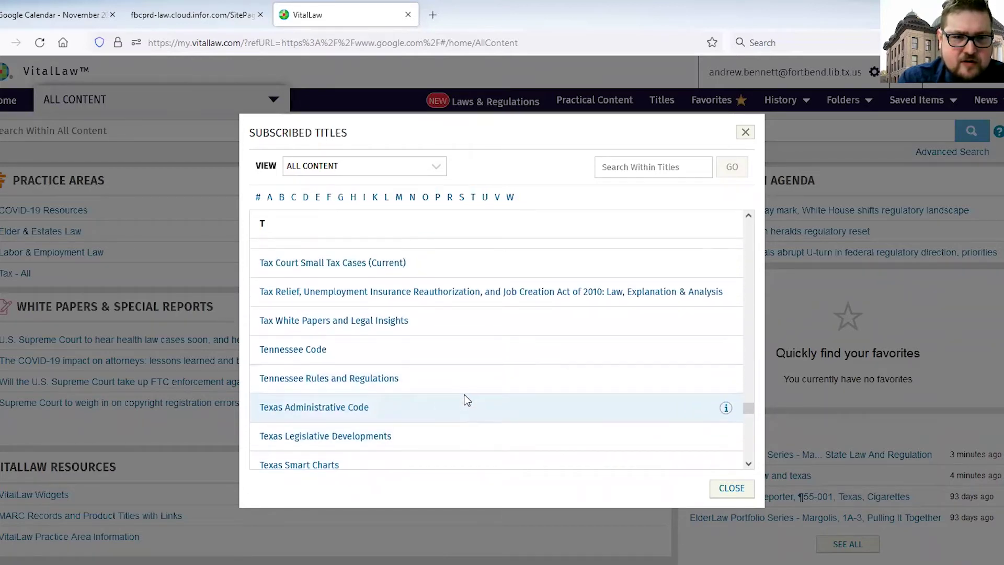
pyautogui.scroll(4, 472, 399)
pyautogui.scroll(-3, 473, 399)
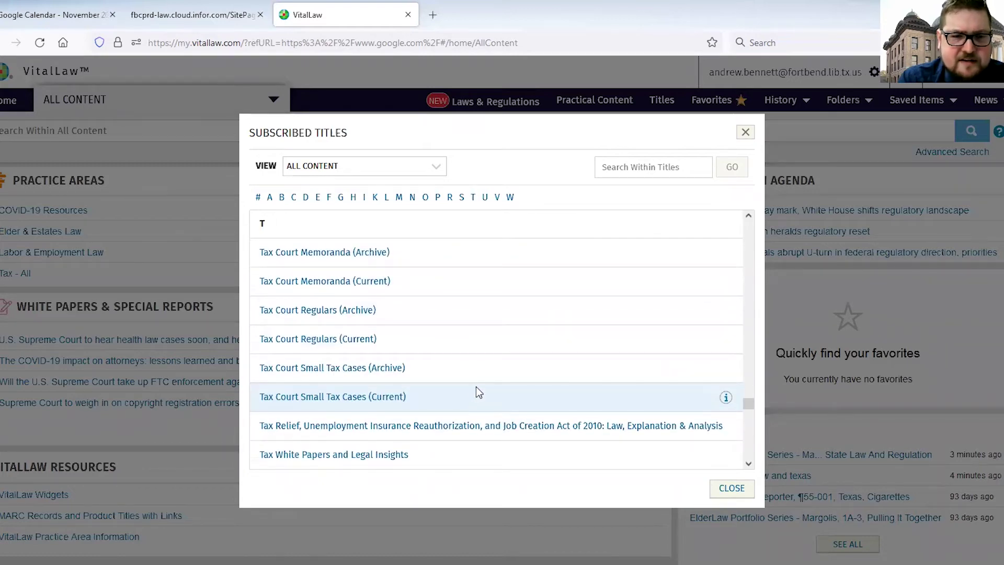
pyautogui.scroll(-3, 475, 389)
pyautogui.scroll(-3, 473, 390)
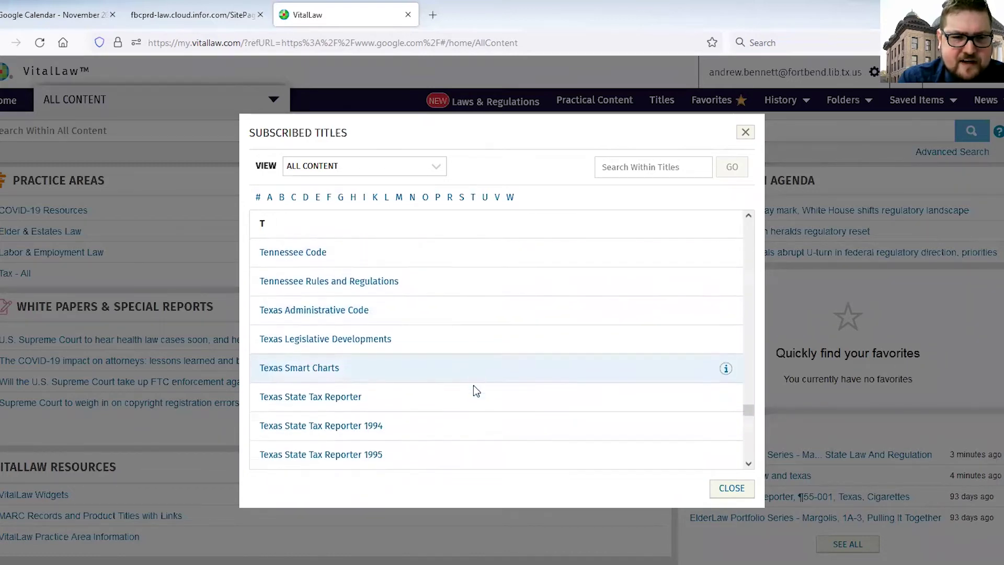
pyautogui.scroll(-2, 473, 389)
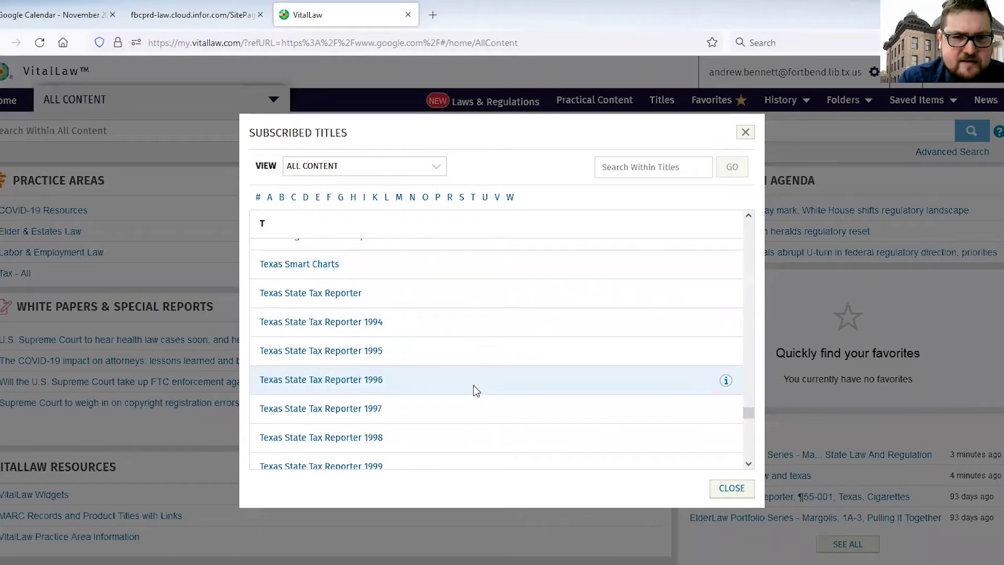
# - Open the Texas State Tax Reporter and check the cigarette tax explanation and its related items
pyautogui.click(317, 296)
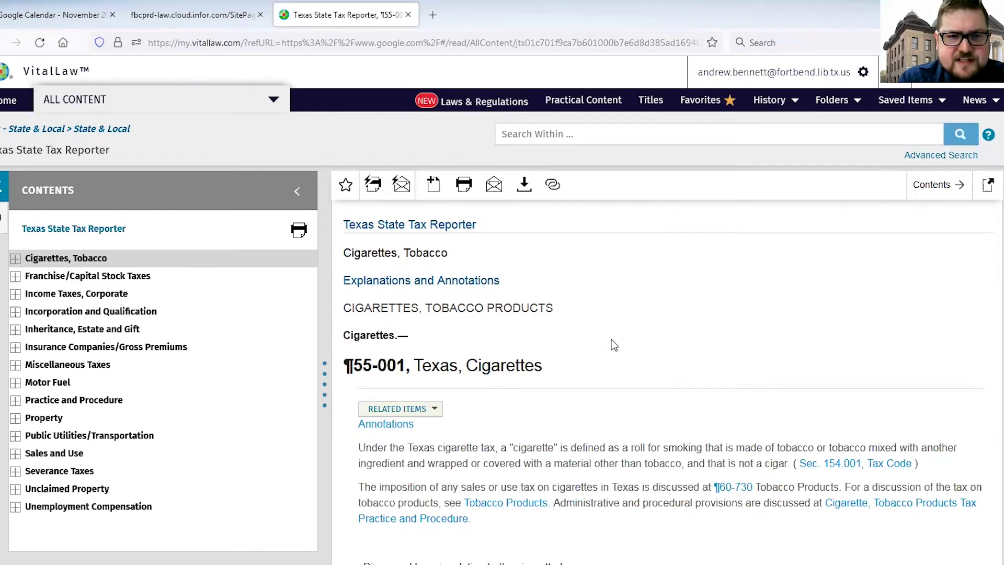
pyautogui.scroll(-3, 611, 340)
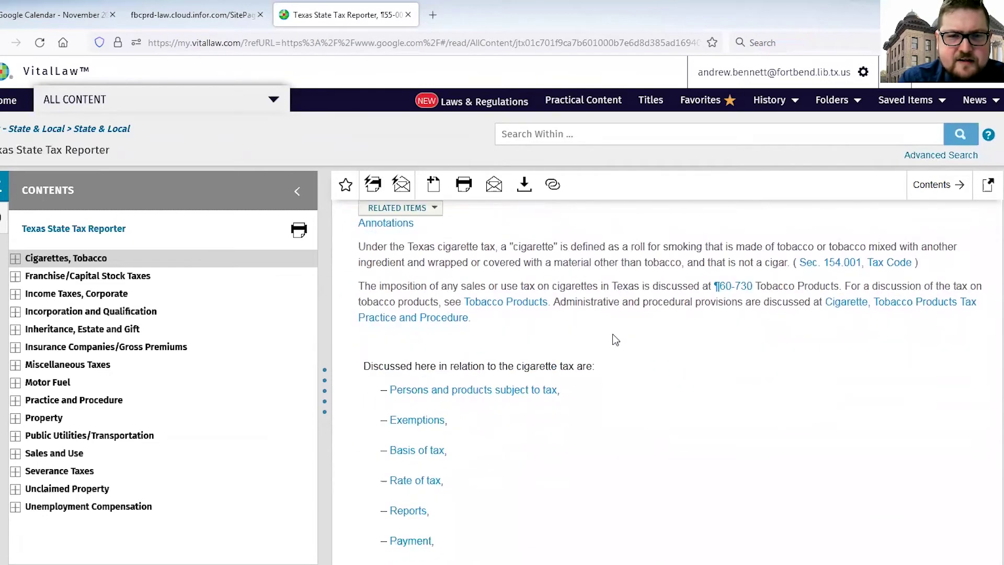
pyautogui.scroll(1, 613, 337)
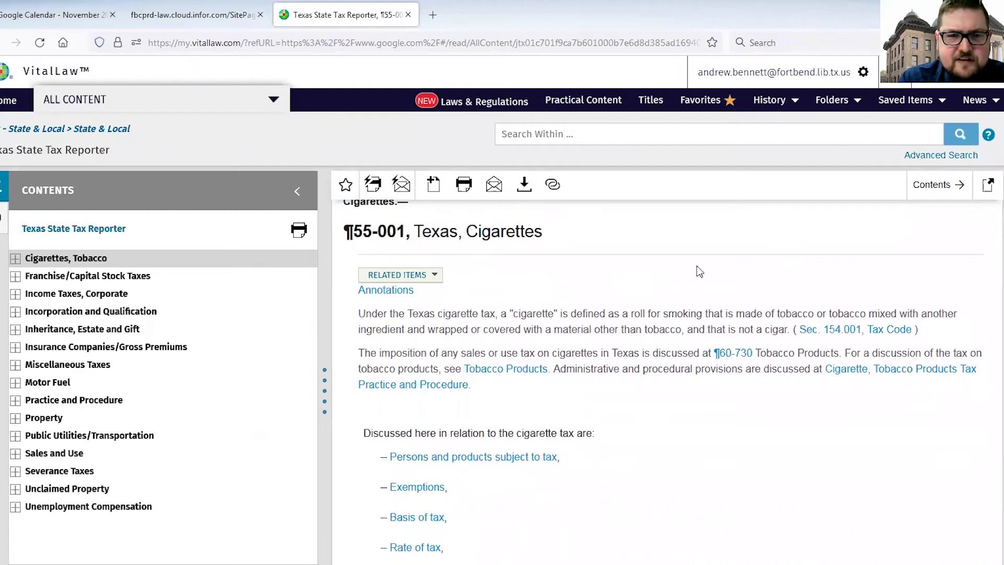
pyautogui.click(429, 277)
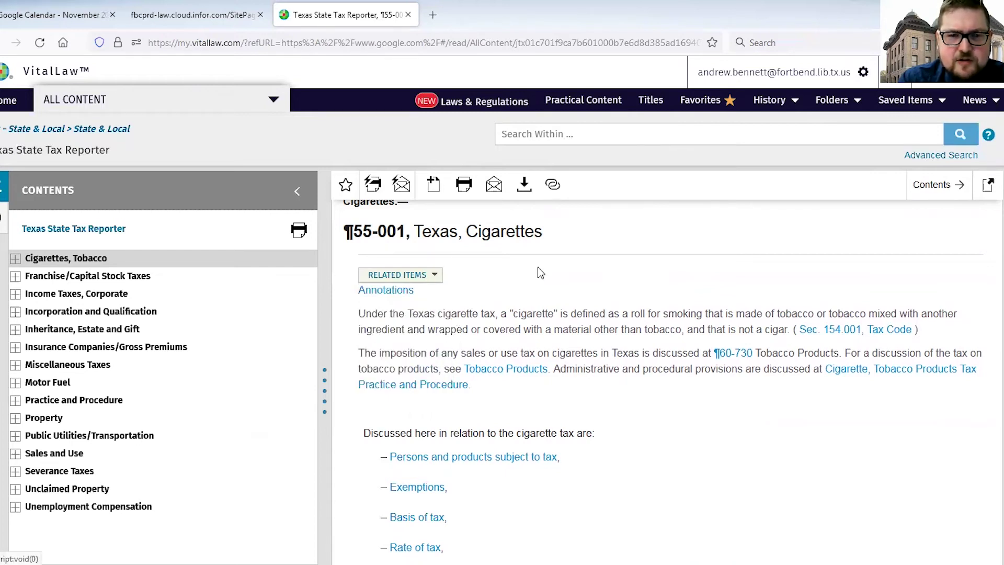
# - Open the Sec. 161.603, Tax Code citation from the cigarette tax explanation, allowing the site's pop-ups, and skim the section
pyautogui.scroll(-4, 680, 361)
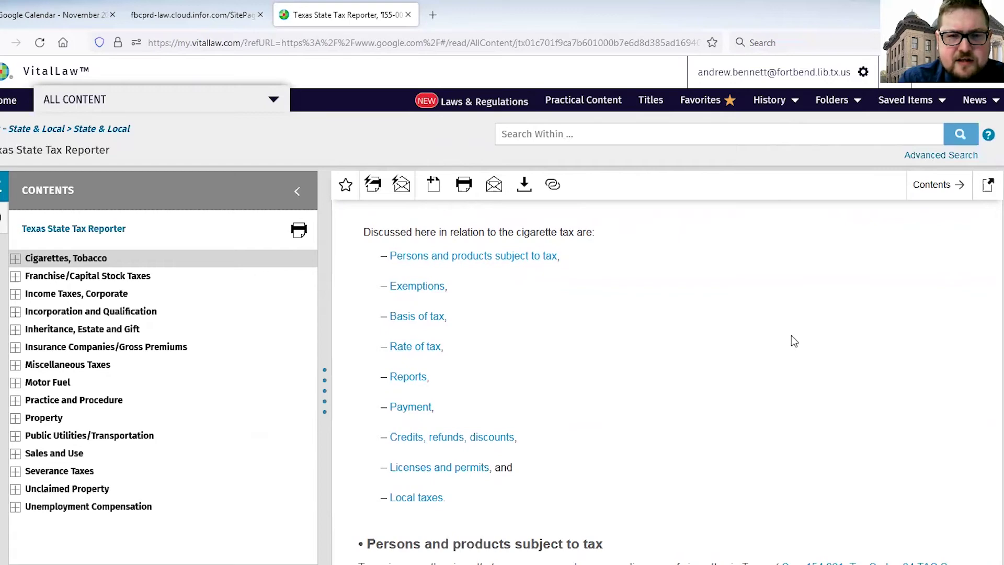
pyautogui.scroll(-5, 789, 340)
pyautogui.scroll(-3, 687, 341)
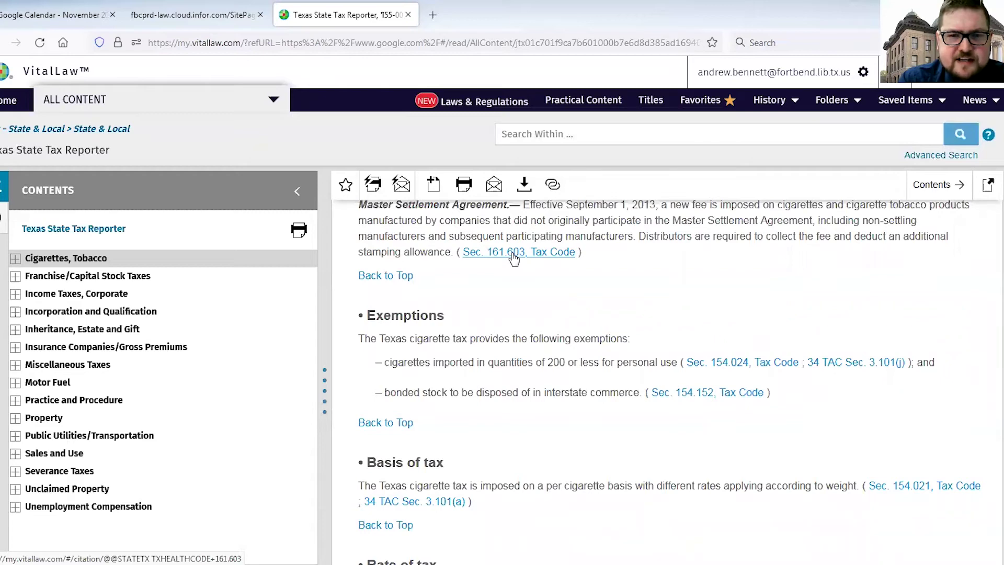
pyautogui.click(514, 257)
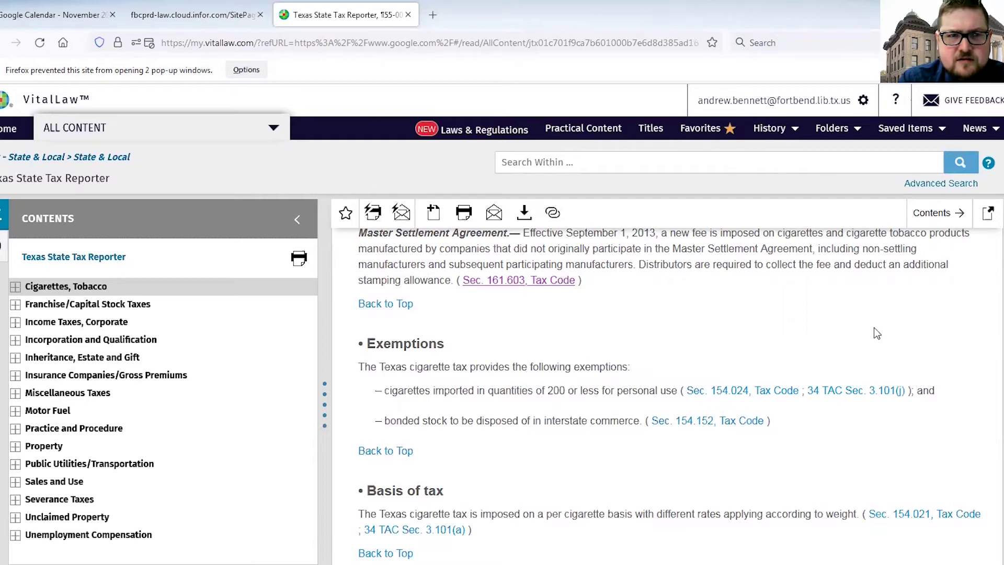
pyautogui.click(246, 70)
pyautogui.click(356, 142)
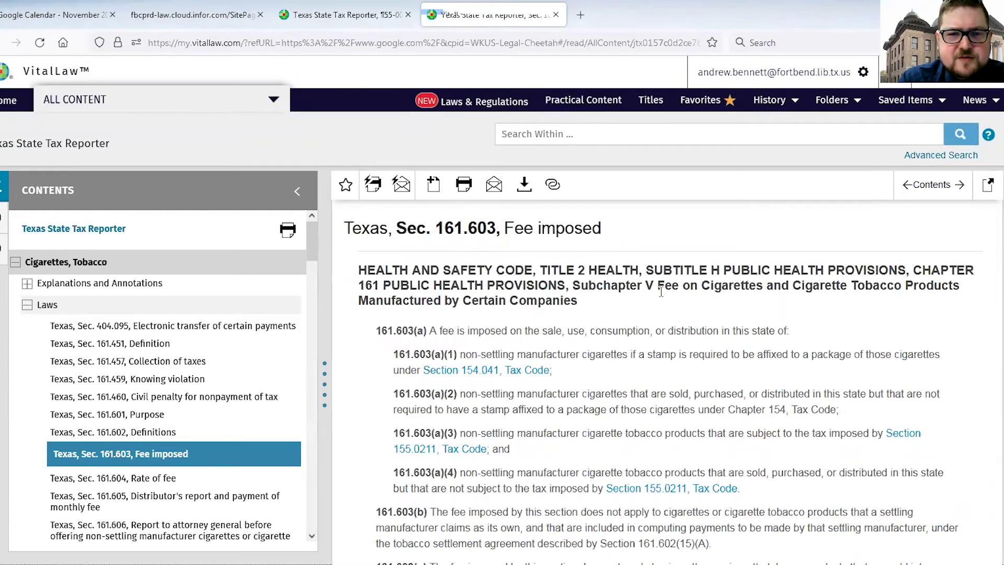
pyautogui.scroll(-2, 373, 340)
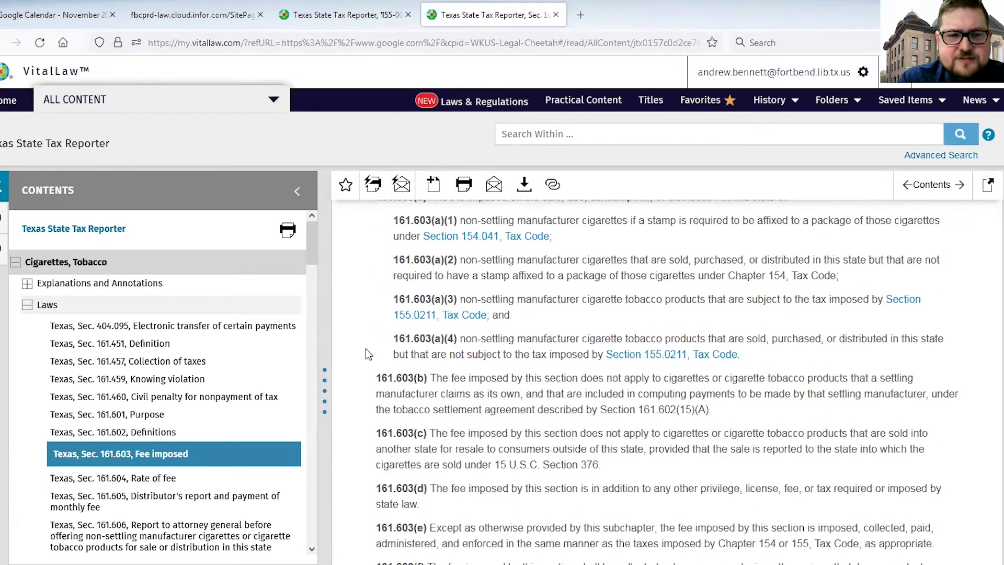
pyautogui.scroll(2, 375, 358)
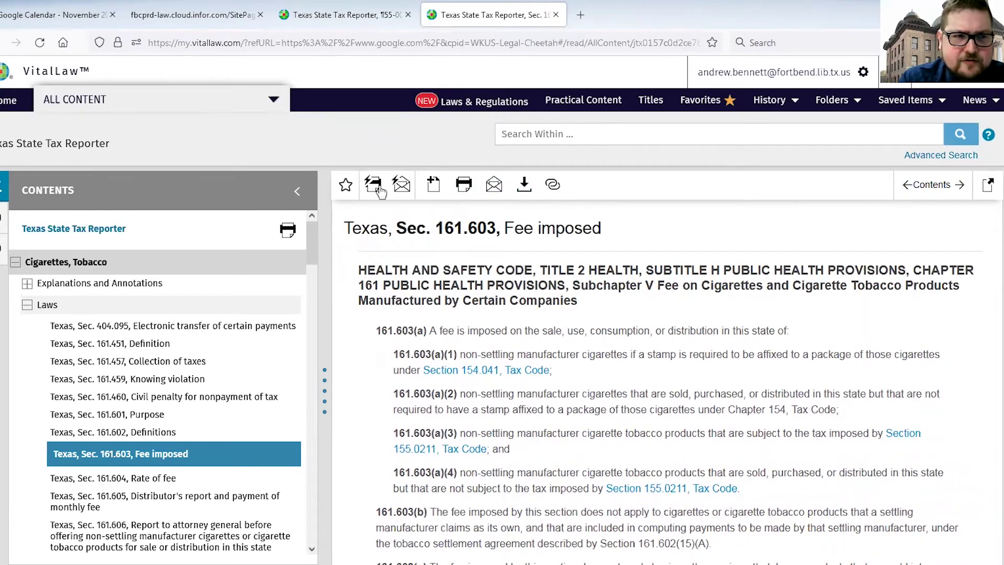
# - Return to the All Content home page and open the Tax - State & Local practice area
pyautogui.click(6, 104)
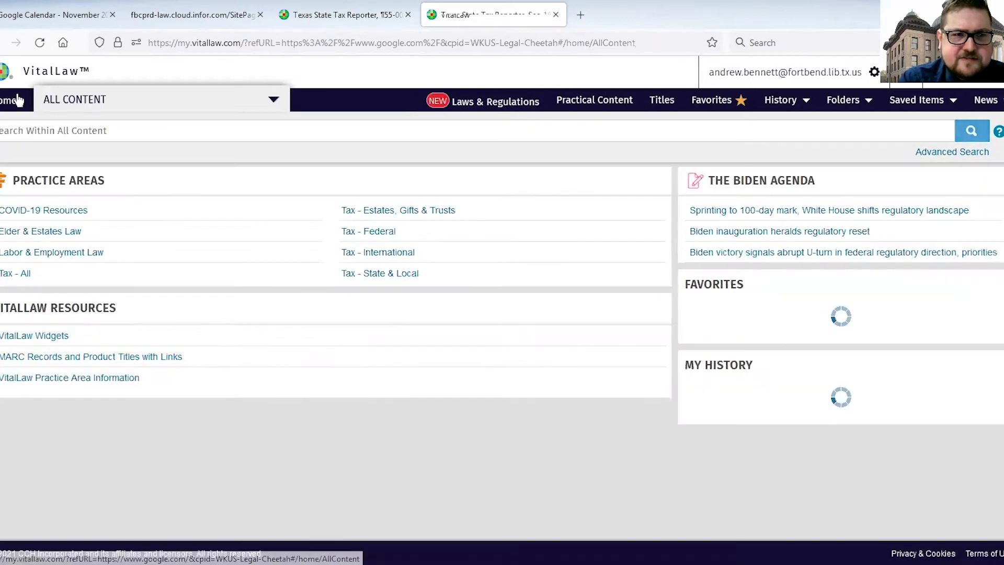
pyautogui.click(126, 105)
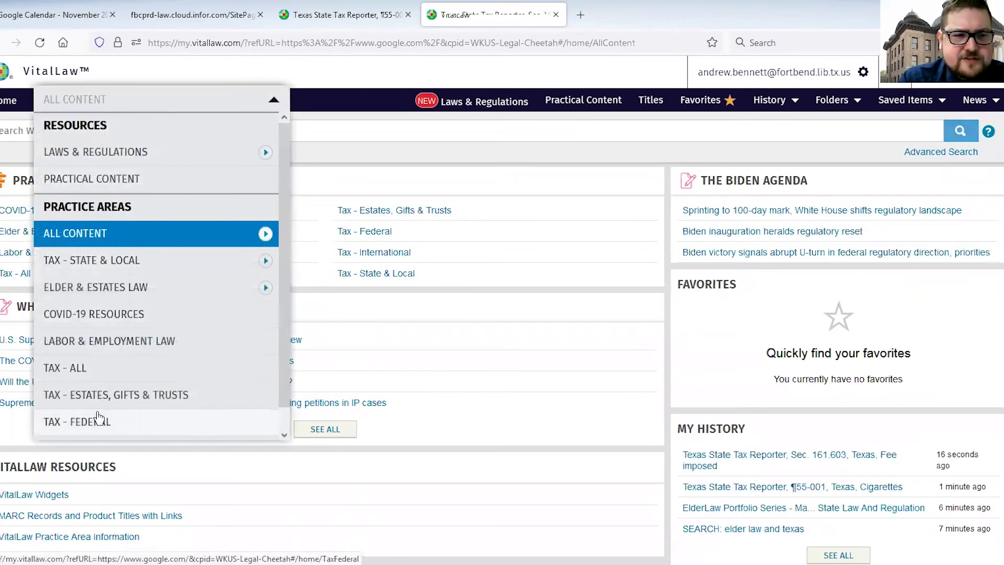
pyautogui.scroll(-1, 132, 415)
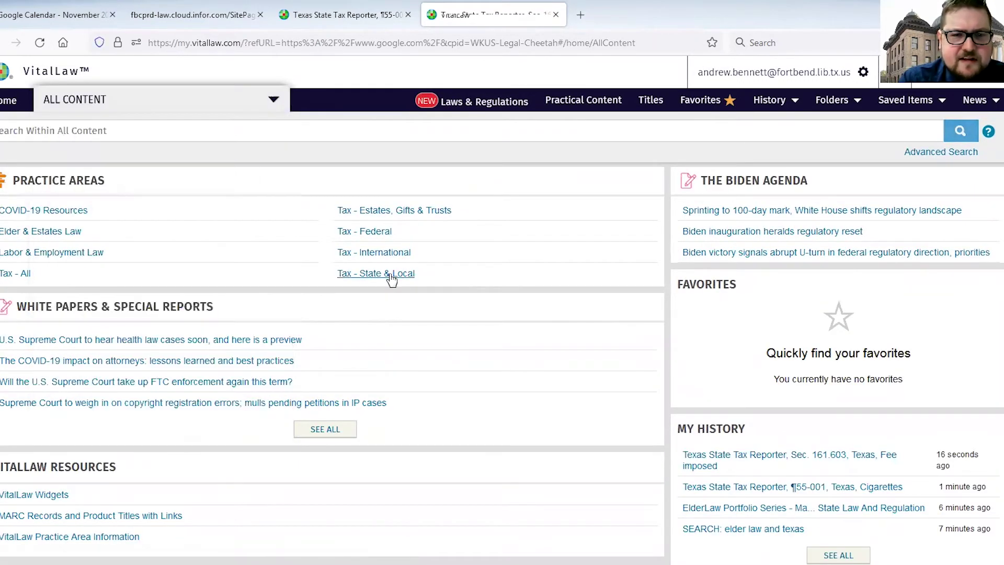
pyautogui.click(392, 274)
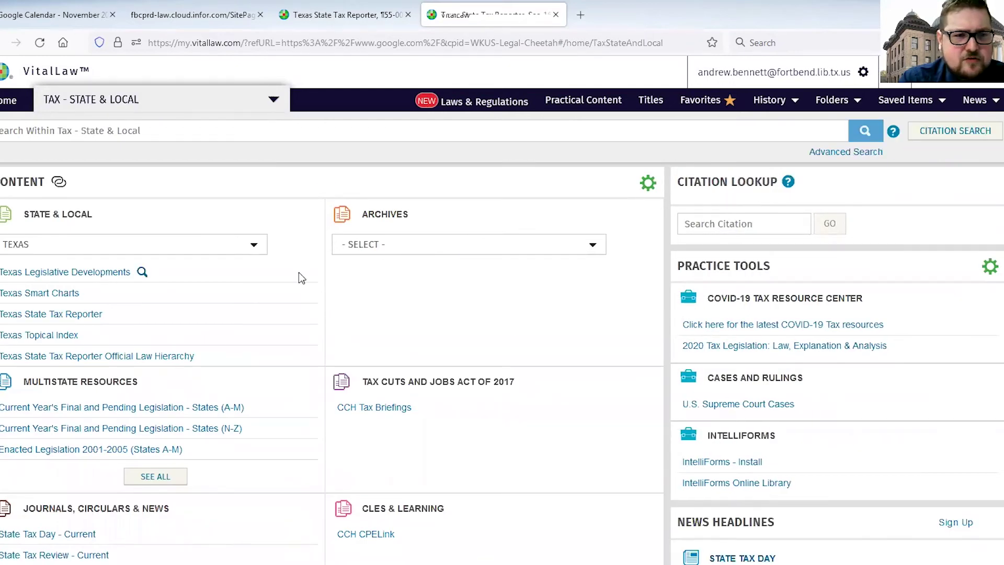
# - Look over the Texas, multistate, journals and learning resources in the Tax - State & Local practice area
pyautogui.scroll(-1, 317, 253)
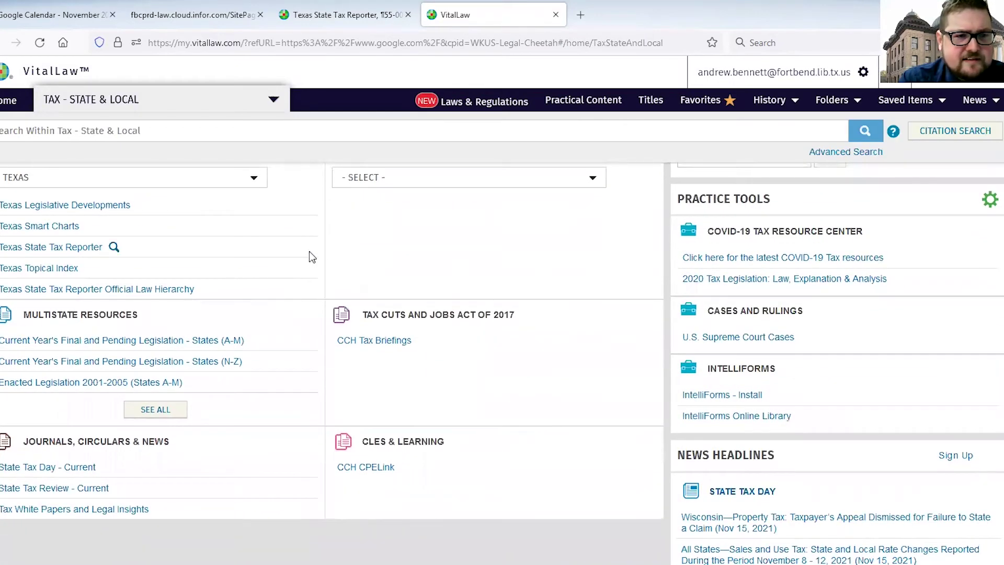
pyautogui.scroll(-2, 309, 251)
pyautogui.scroll(3, 264, 368)
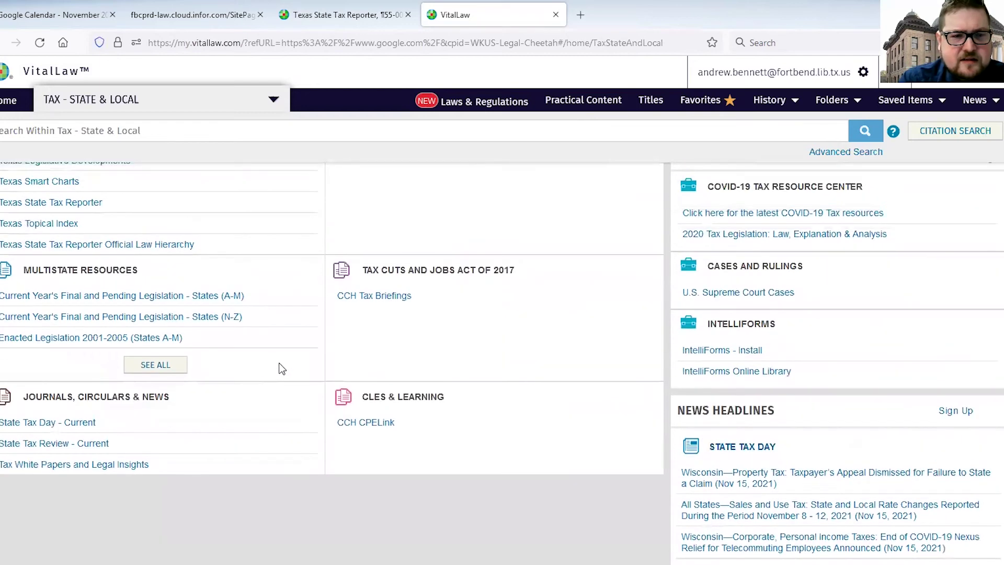
pyautogui.scroll(-1, 318, 450)
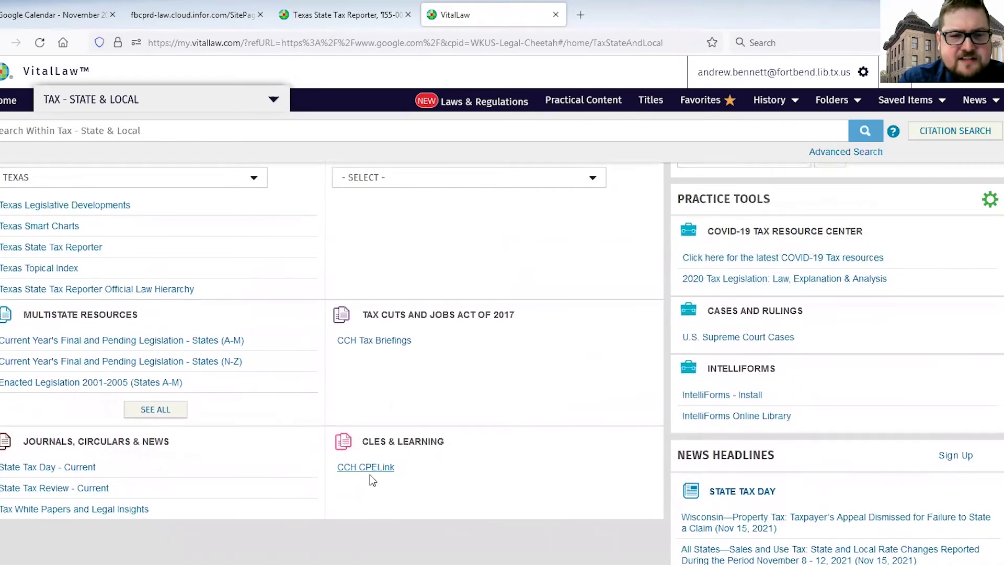
pyautogui.scroll(1, 307, 384)
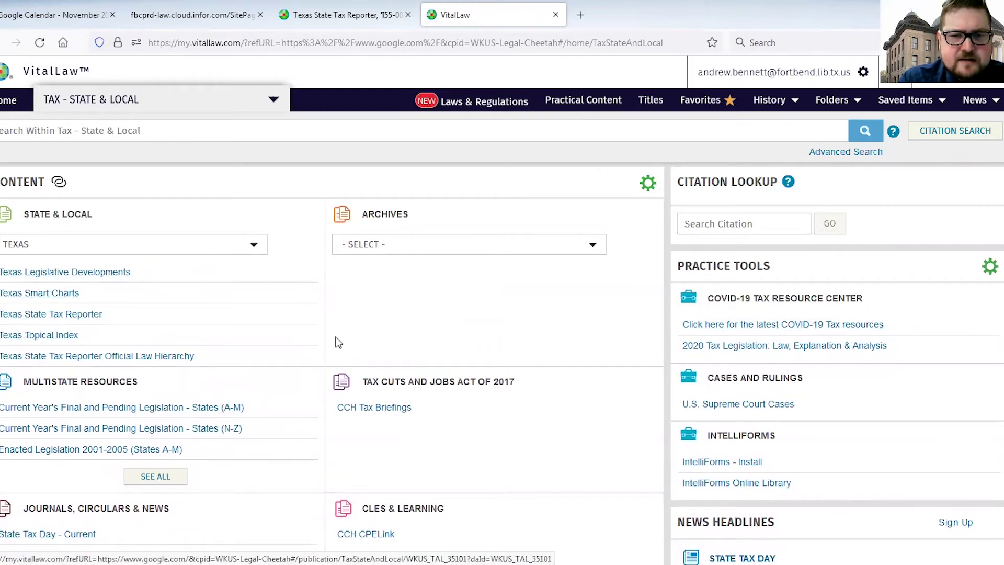
pyautogui.scroll(-2, 404, 360)
pyautogui.scroll(2, 352, 365)
# - Search within Tax - State & Local for "guidebook to texas taxes"
pyautogui.click(142, 133)
pyautogui.write('uidebook to texas')
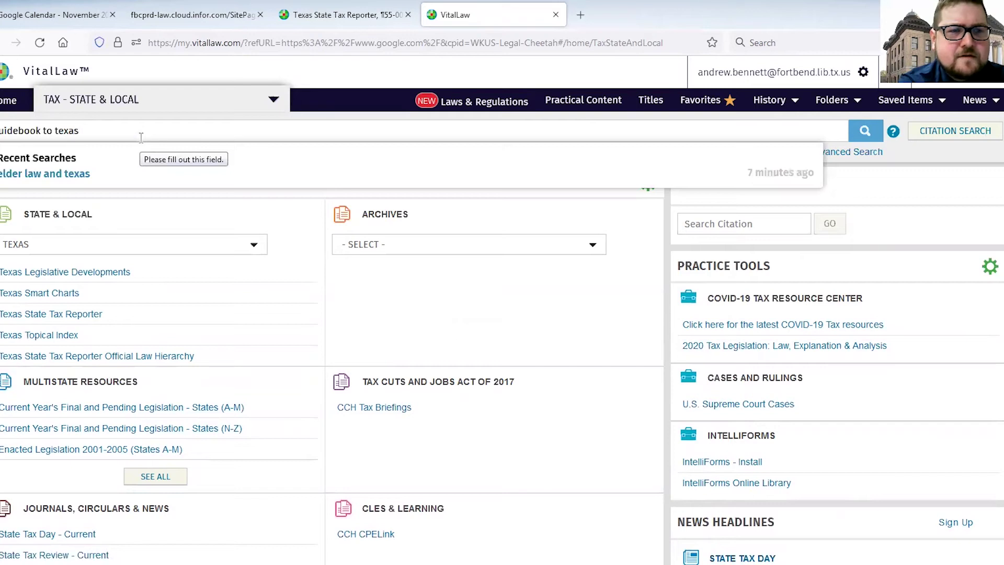
pyautogui.write(' taxes')
pyautogui.press('Return')
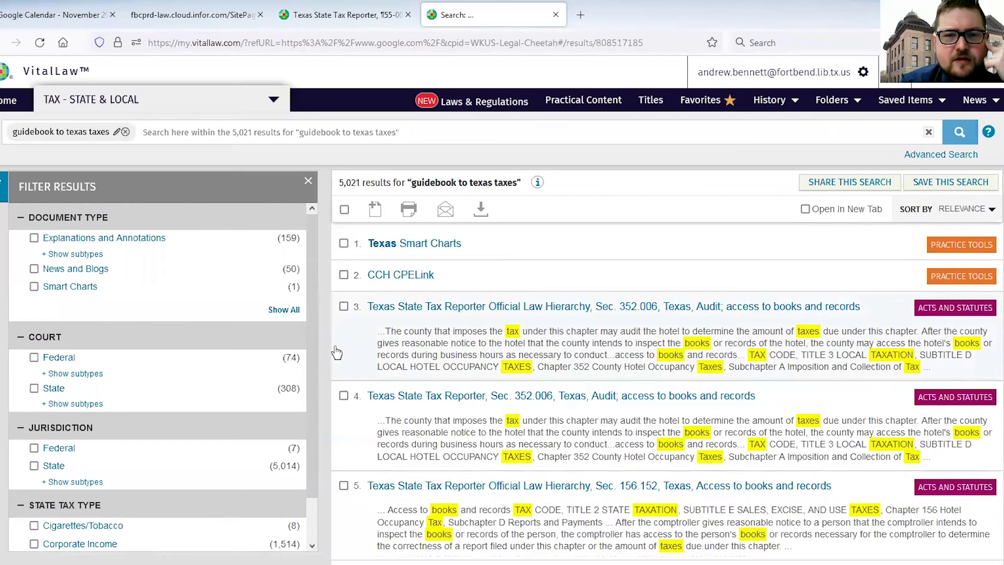
# - Browse the search results and expand the subtypes of the State court filter
pyautogui.scroll(-6, 334, 352)
pyautogui.scroll(2, 341, 351)
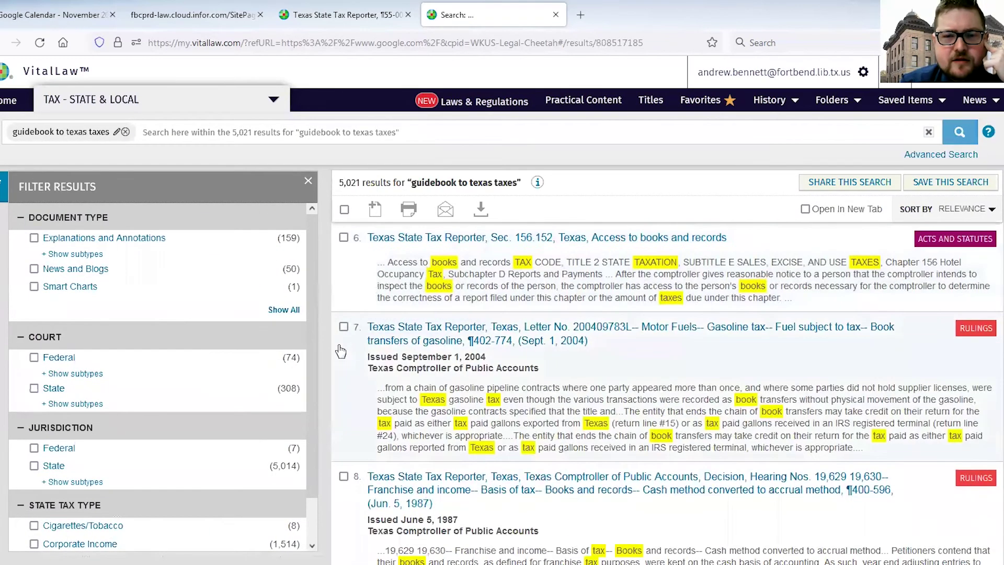
pyautogui.scroll(-2, 361, 394)
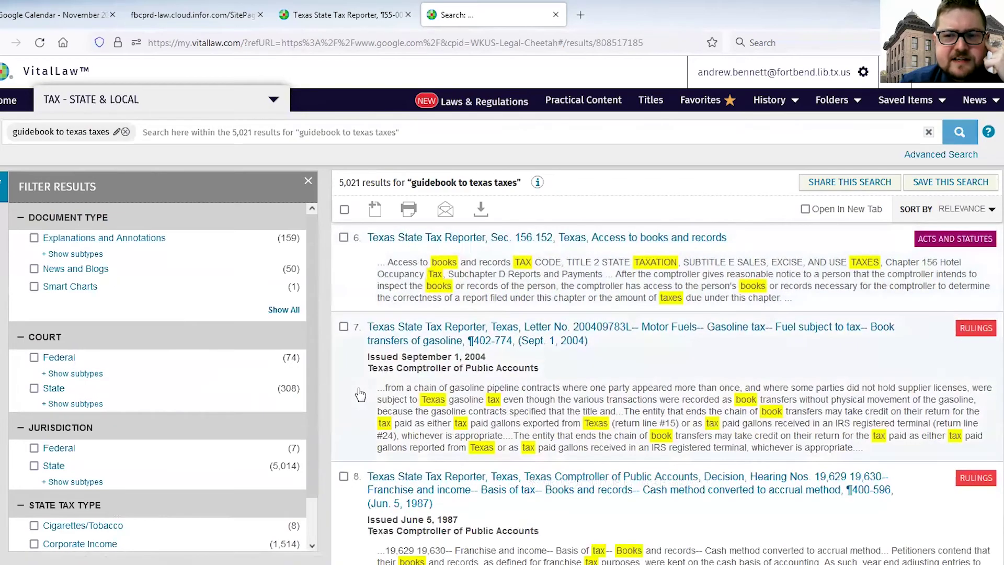
pyautogui.scroll(-9, 360, 394)
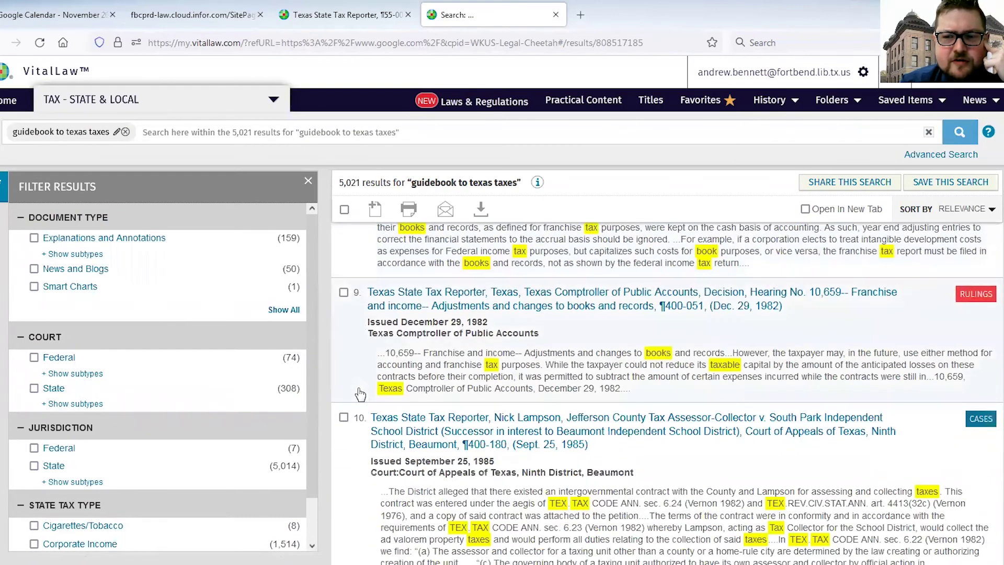
pyautogui.scroll(-6, 360, 394)
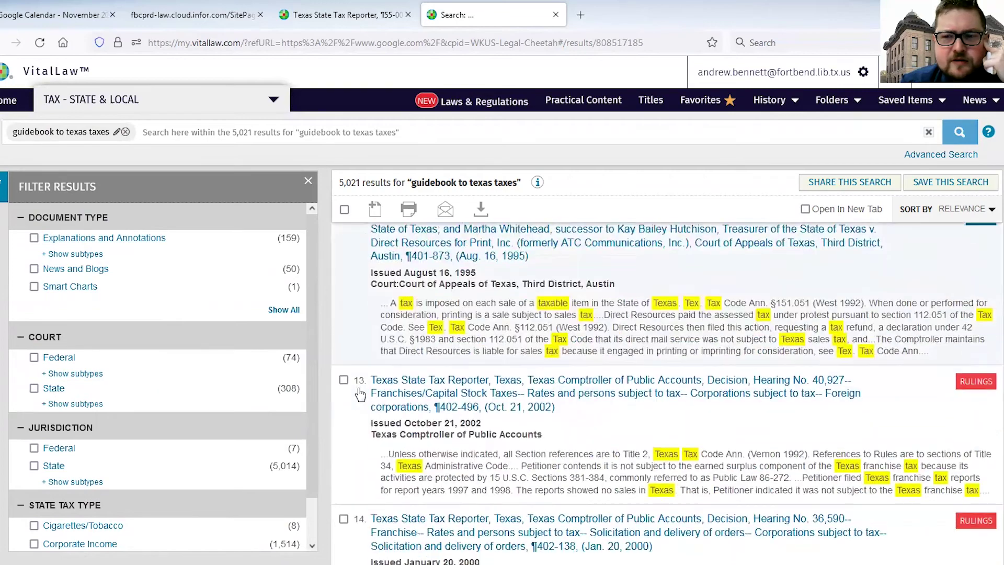
pyautogui.scroll(15, 360, 394)
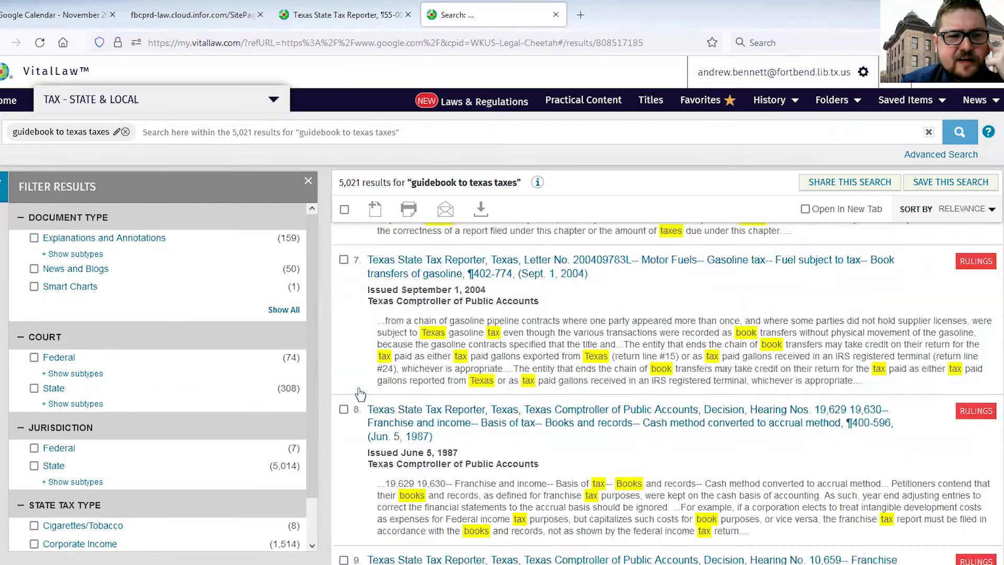
pyautogui.click(77, 403)
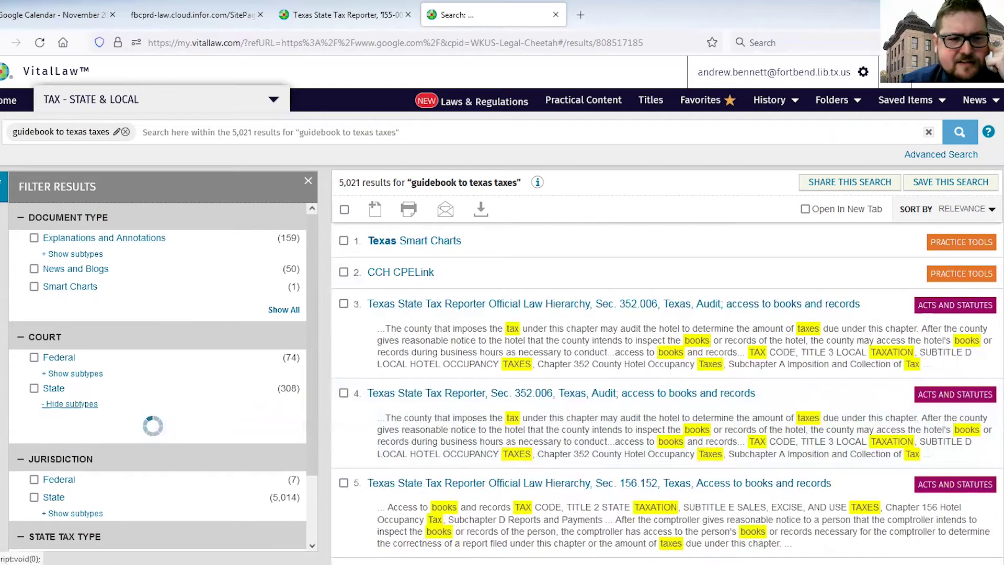
pyautogui.scroll(-3, 382, 238)
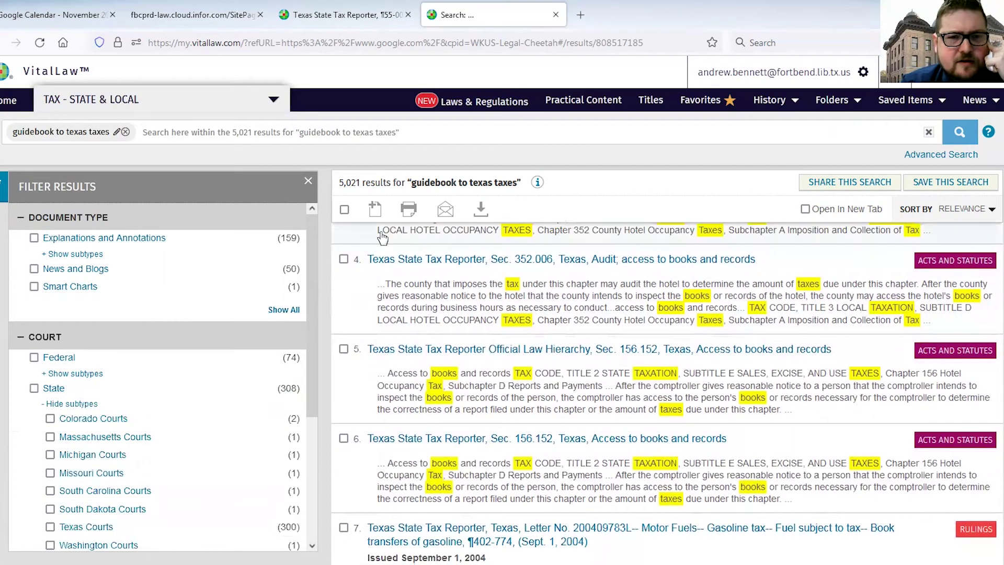
pyautogui.scroll(3, 382, 238)
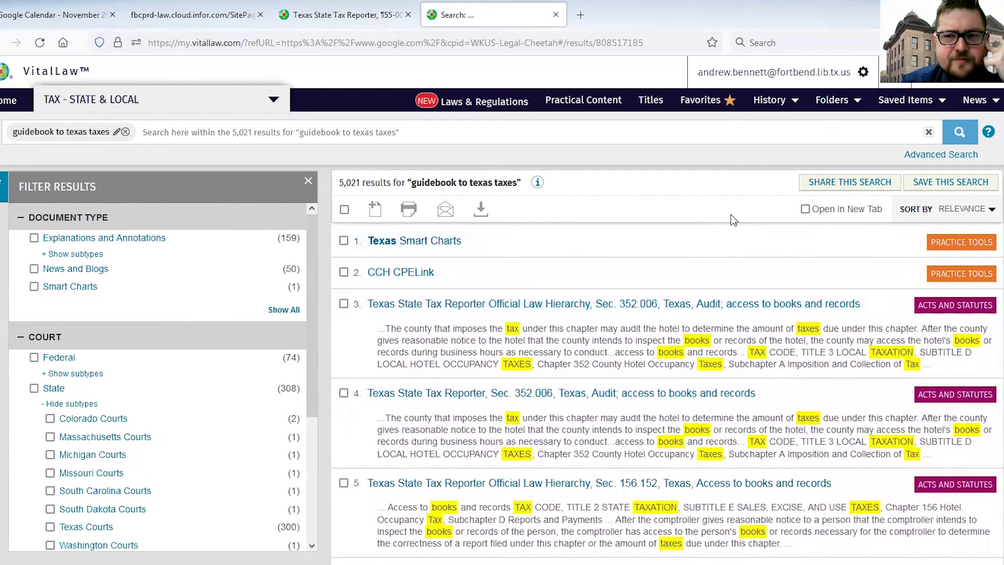
# - Open Texas Smart Charts and expand Income Tax E-Filing, 2021 Tax Year, Mandates and Options, down to the C and S Corporations topics
pyautogui.click(428, 243)
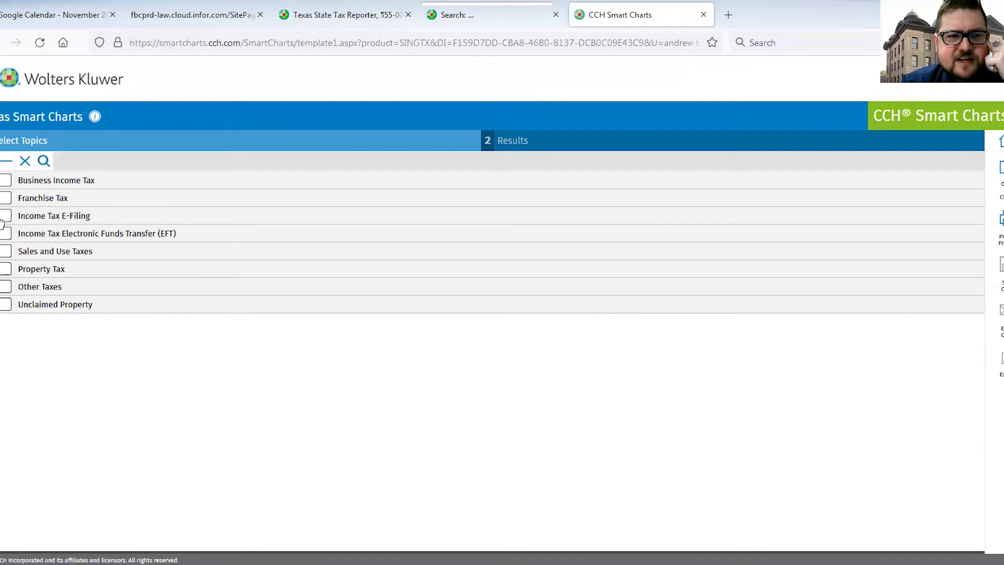
pyautogui.click(316, 216)
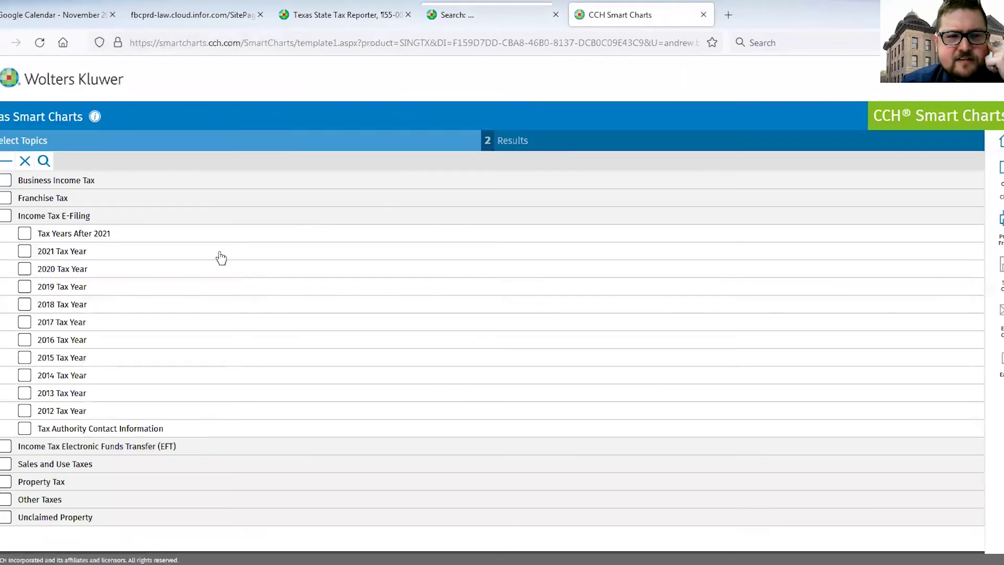
pyautogui.click(52, 252)
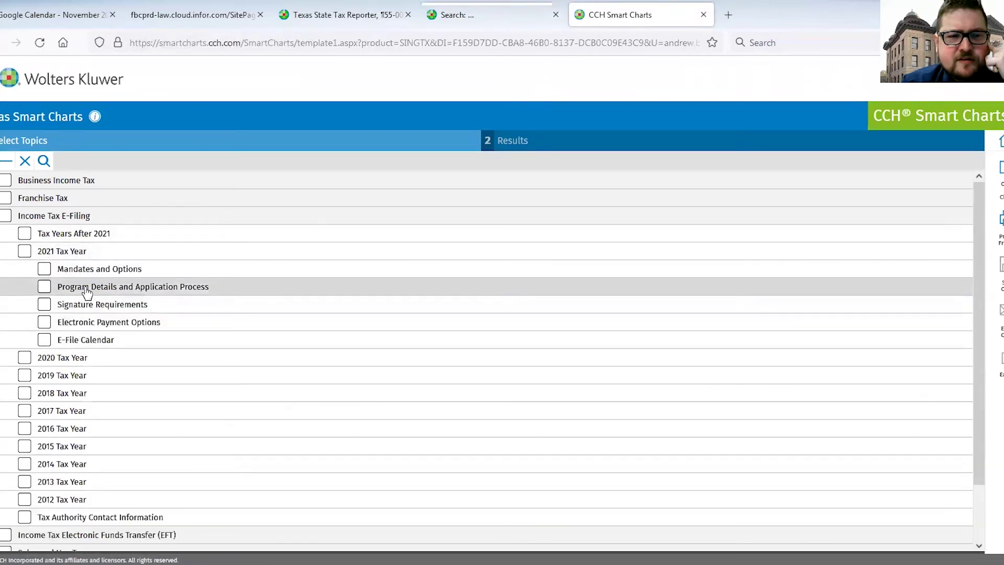
pyautogui.click(95, 270)
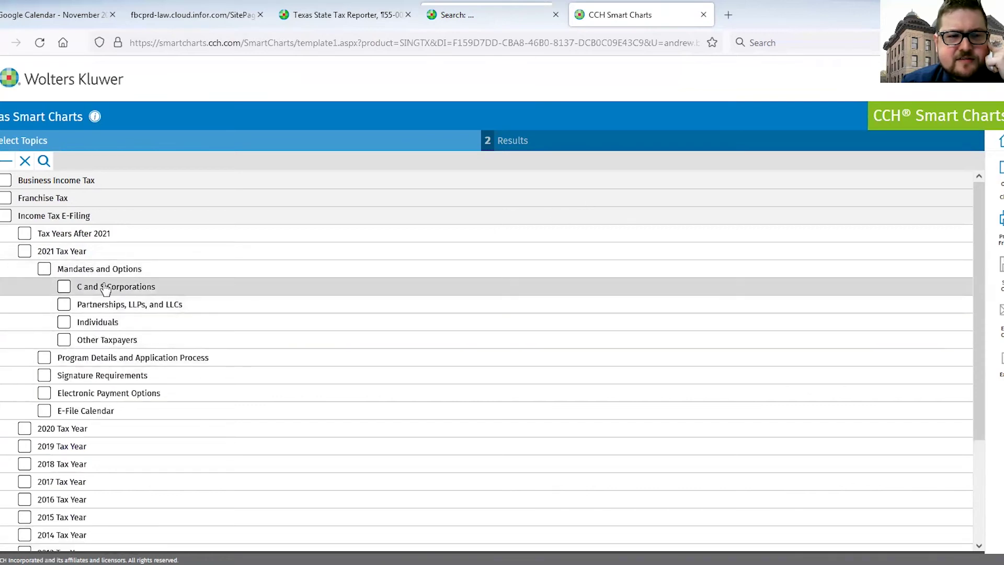
pyautogui.click(104, 288)
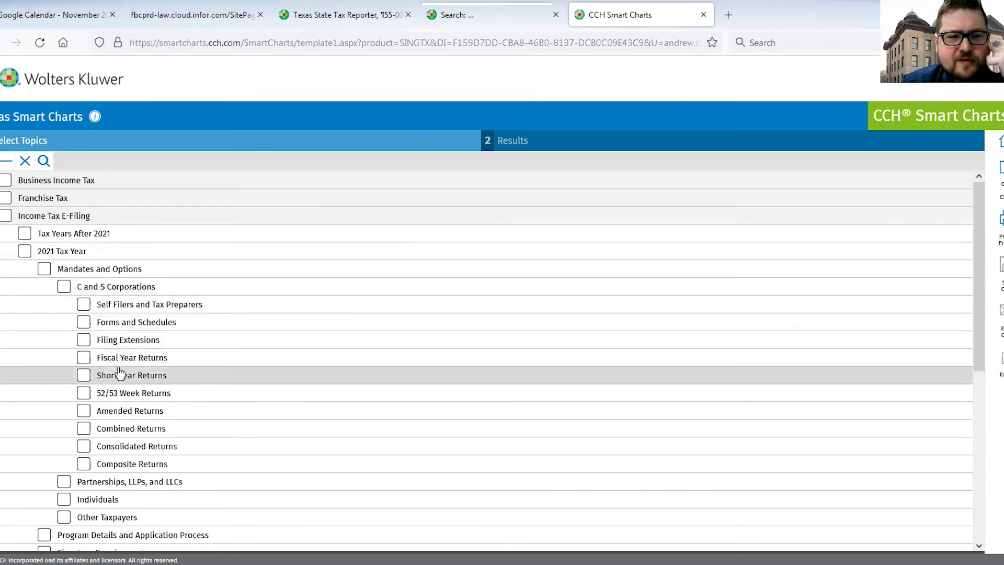
# - Select the Short Year Returns and Fiscal Year Returns topics under C and S Corporations and show the chart results
pyautogui.click(84, 376)
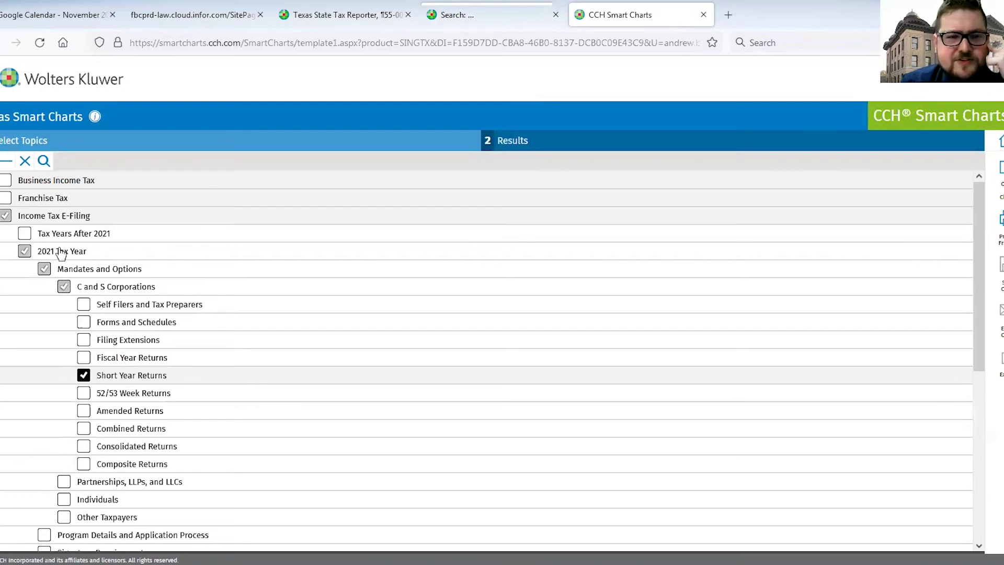
pyautogui.click(1000, 173)
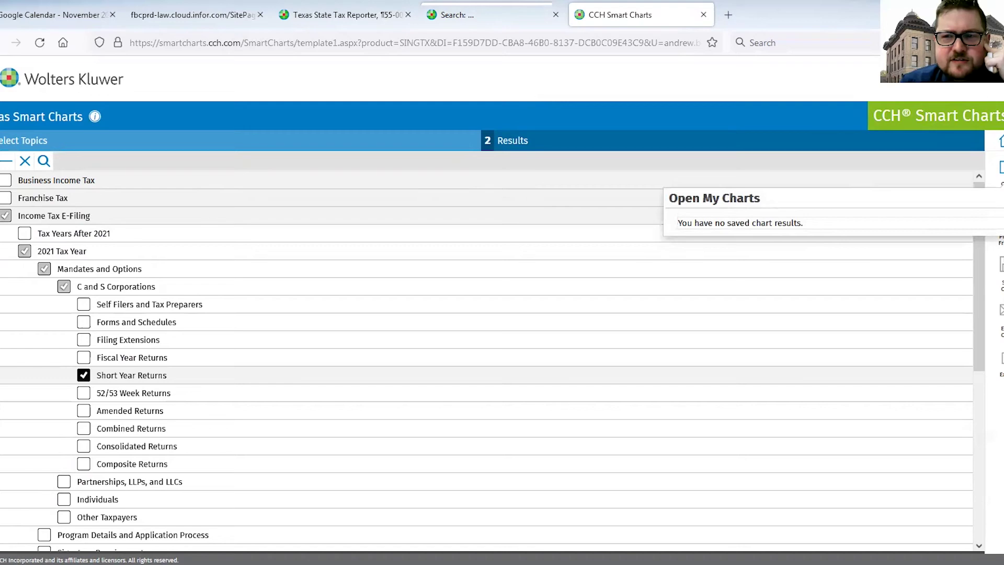
pyautogui.scroll(-5, 477, 224)
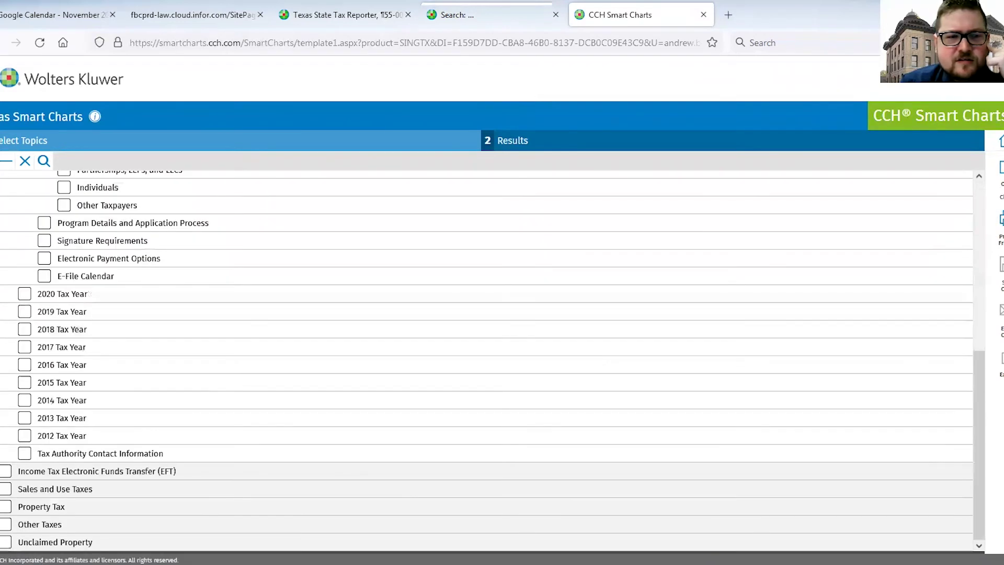
pyautogui.scroll(5, 486, 360)
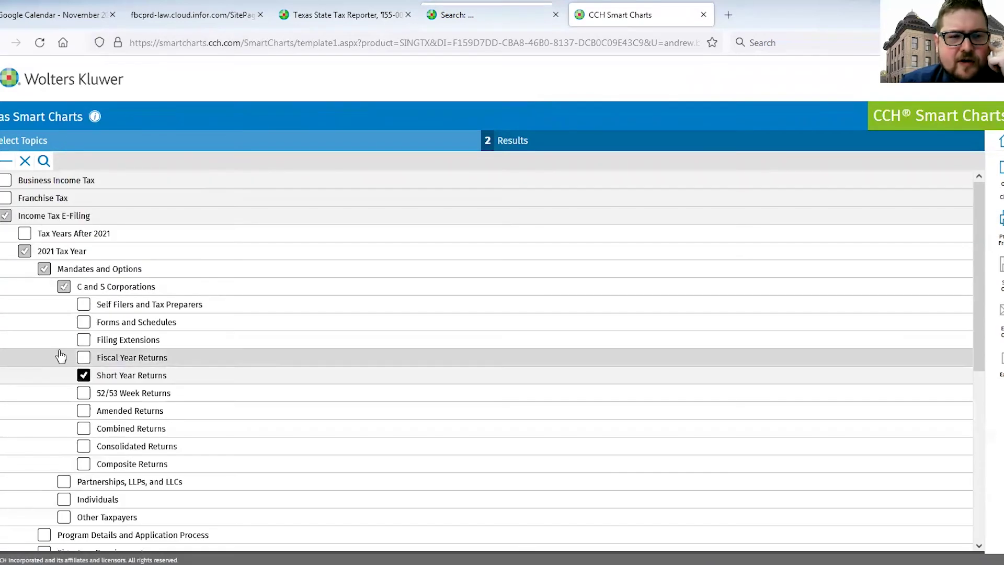
pyautogui.click(79, 356)
pyautogui.click(1000, 168)
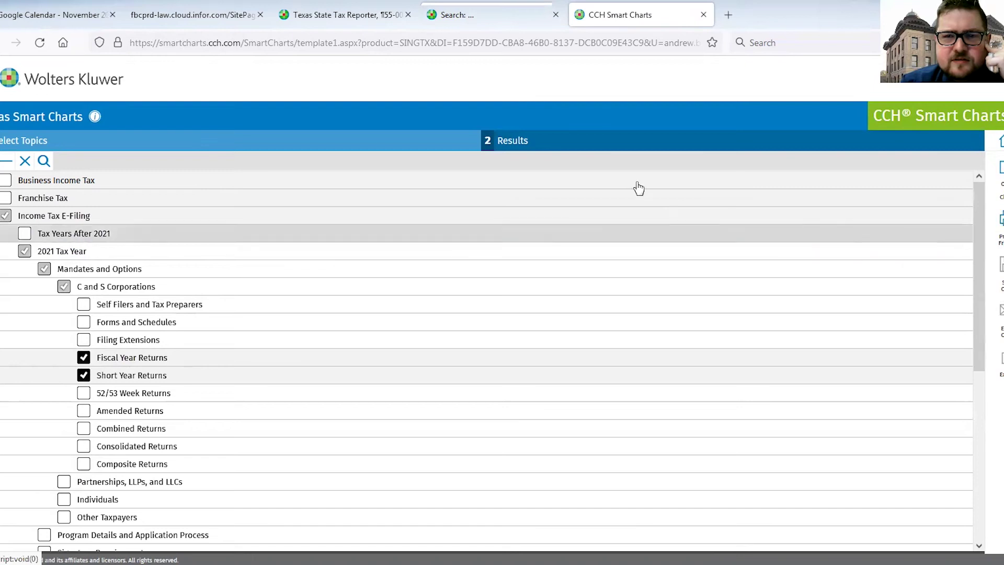
pyautogui.click(510, 141)
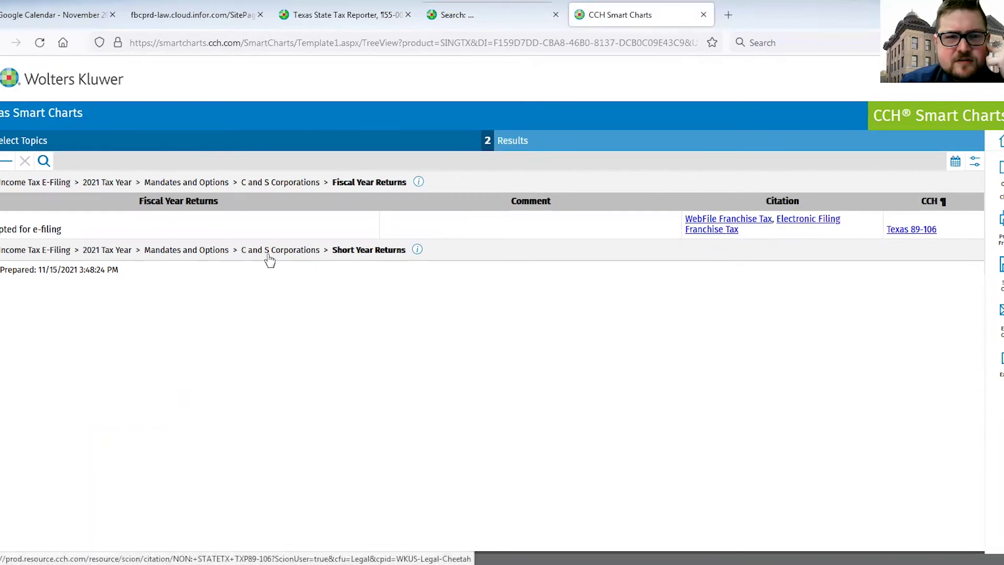
# - Expand the Short Year Returns chart, read its Franchise Tax FAQs Electronic Reporting and Paying citation, and close that document
pyautogui.click(371, 251)
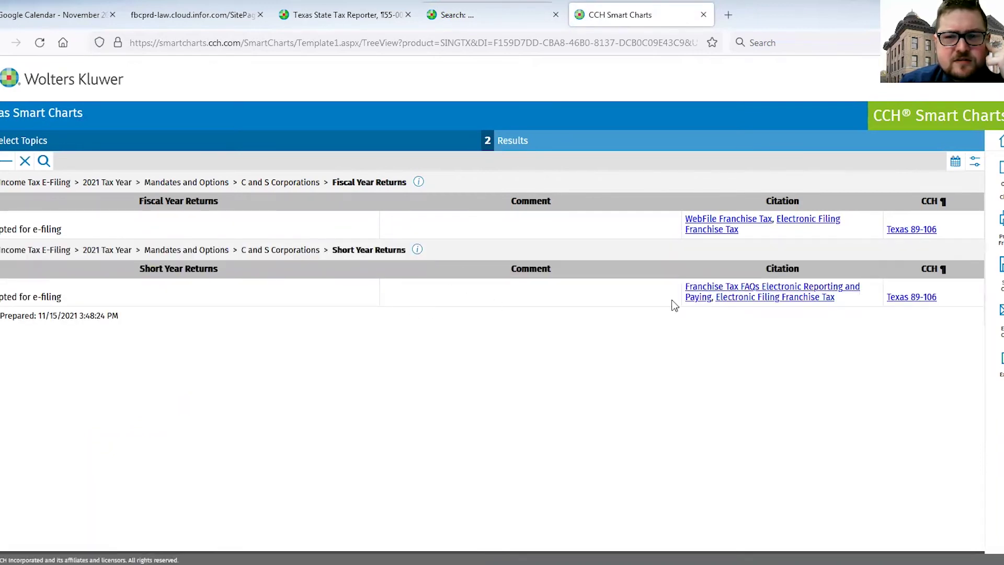
pyautogui.click(710, 301)
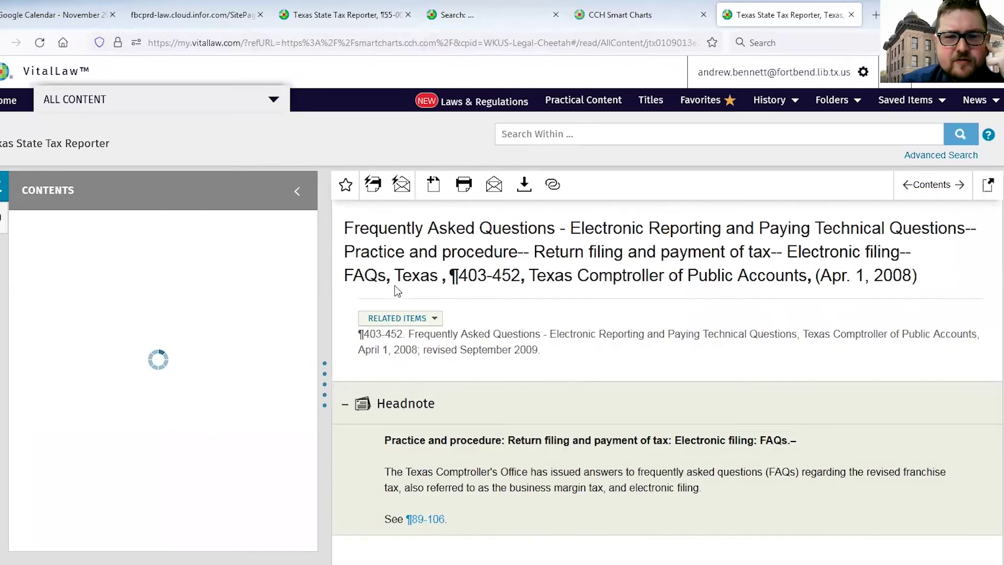
pyautogui.scroll(-5, 528, 339)
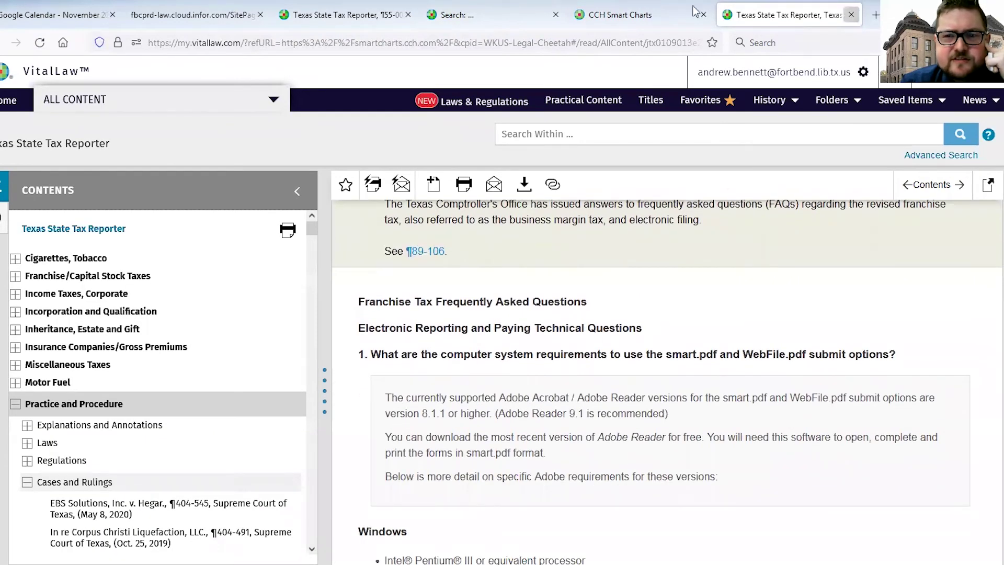
pyautogui.hotkey('ctrl', 'w')
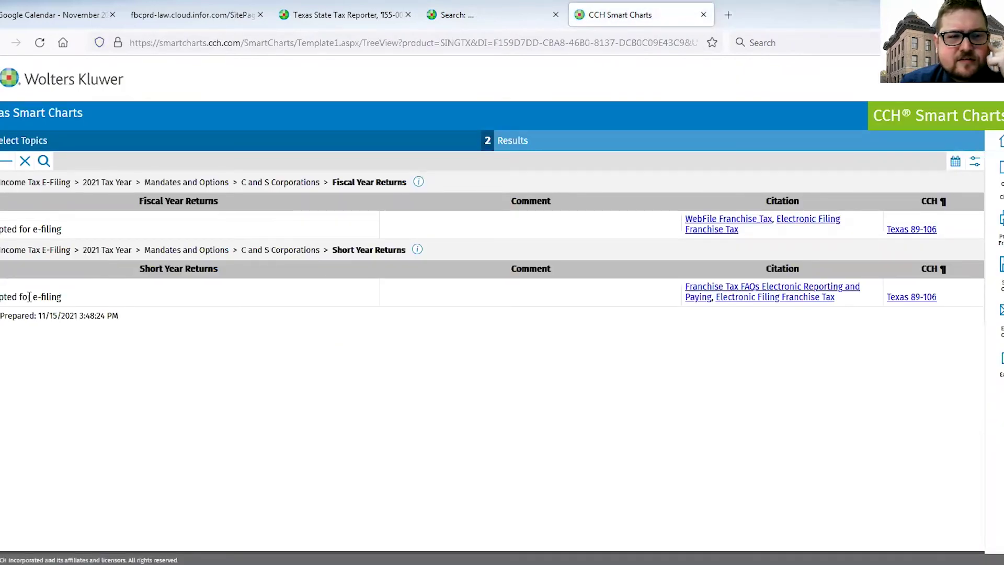
# - Open the Texas 89-106 reference for Fiscal Year Returns, look through the document, and close it
pyautogui.click(912, 230)
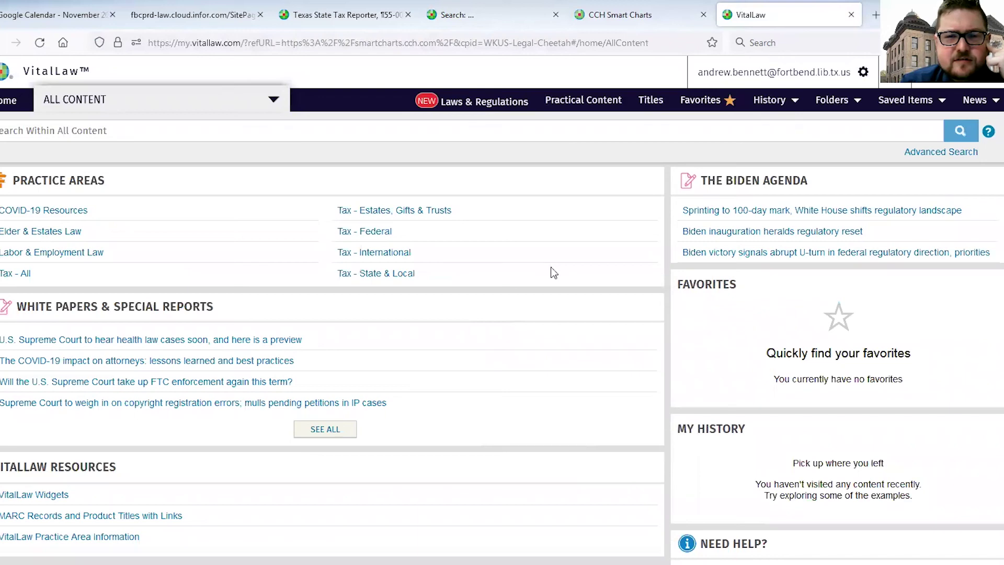
pyautogui.scroll(-10, 528, 325)
pyautogui.scroll(-4, 527, 325)
pyautogui.click(852, 14)
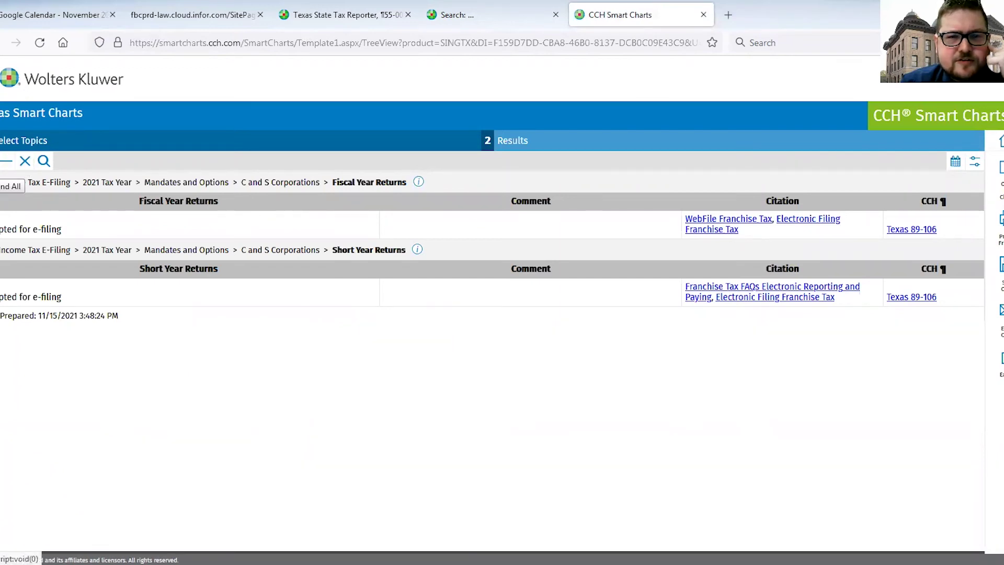
# - Collapse the Short Year Returns and Fiscal Year Returns chart results, and expand both again
pyautogui.click(2, 161)
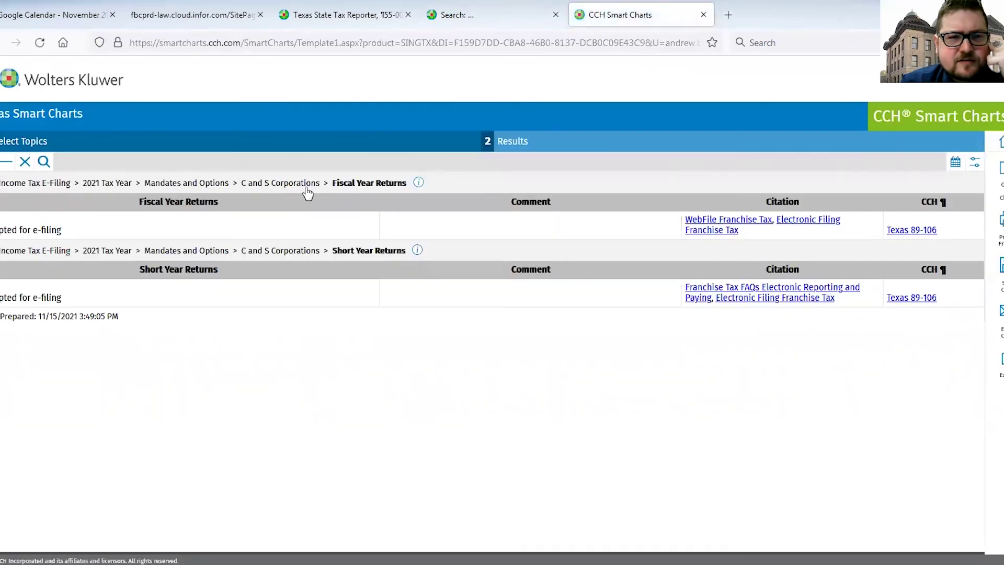
pyautogui.click(298, 252)
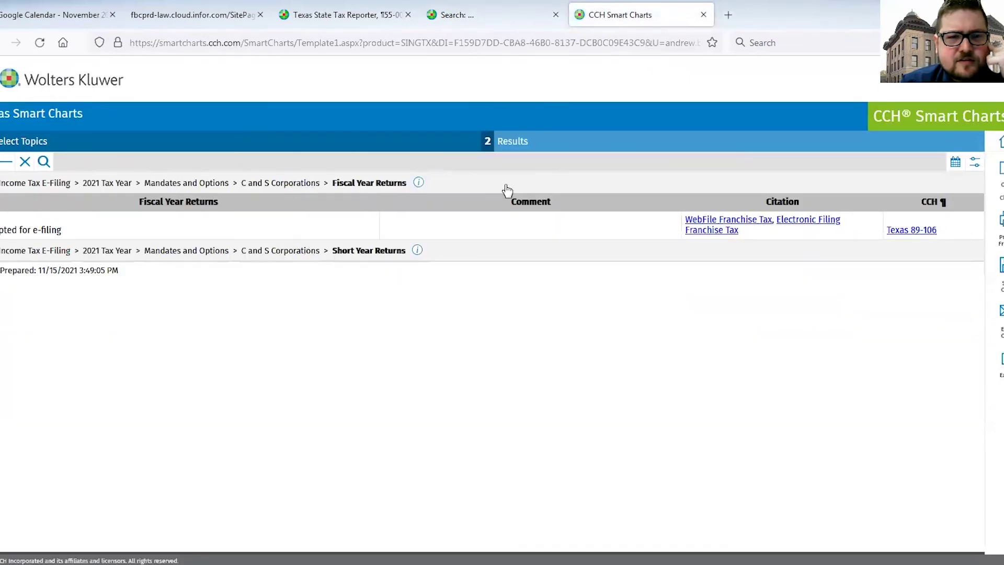
pyautogui.click(291, 187)
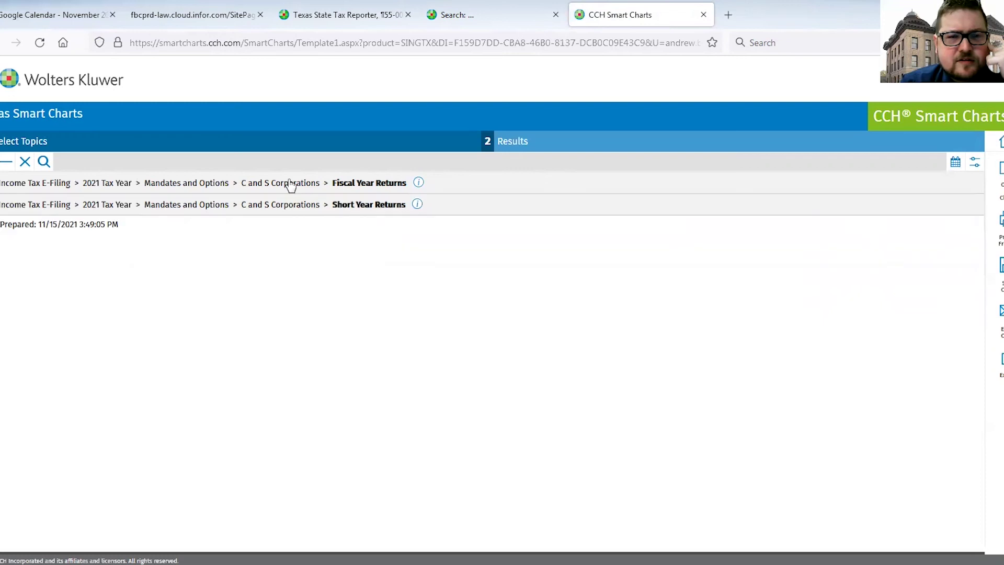
pyautogui.click(376, 186)
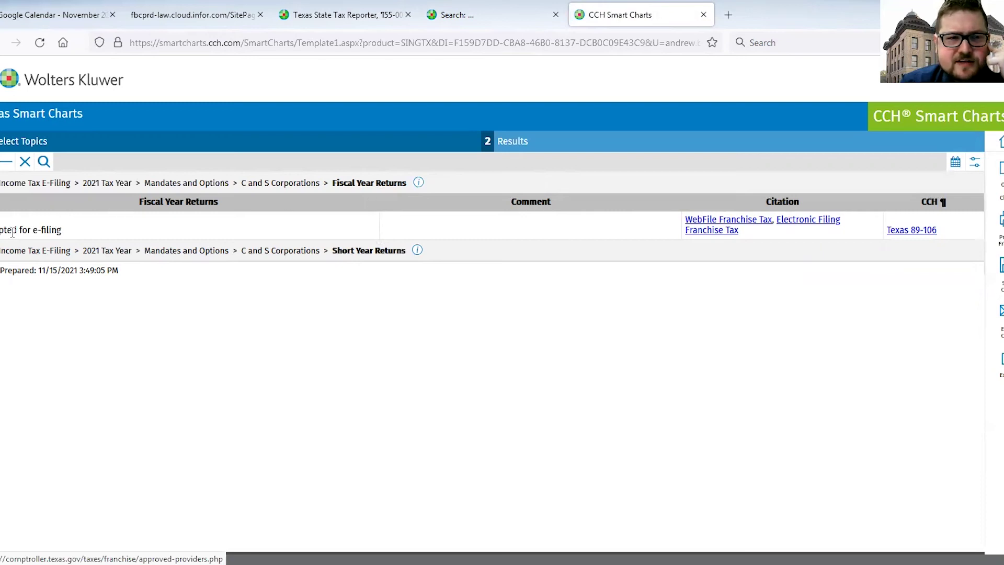
pyautogui.click(29, 251)
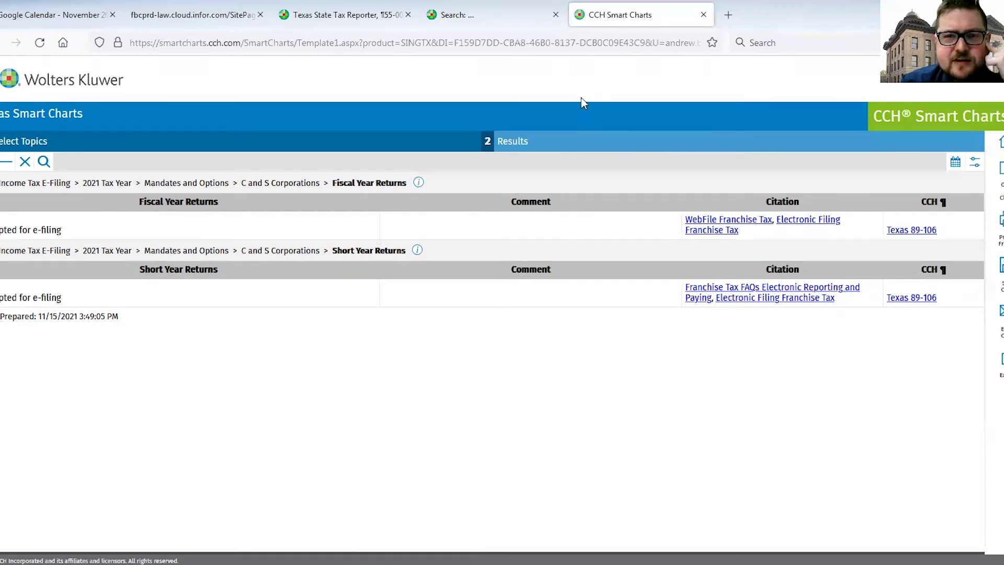
# - Close the Smart Charts and search results pages and return to the VitalLaw home page
pyautogui.hotkey('ctrl', 'w')
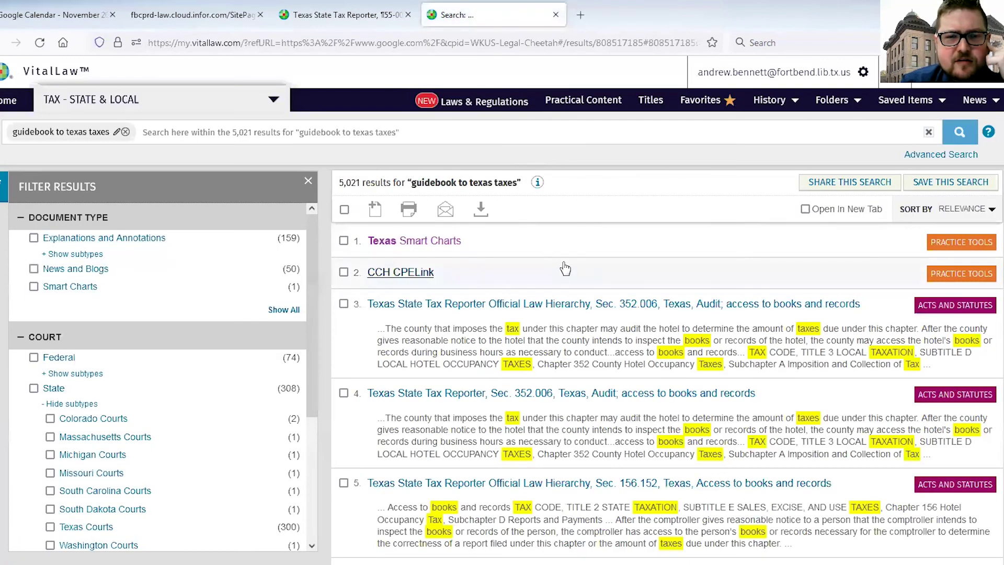
pyautogui.click(555, 16)
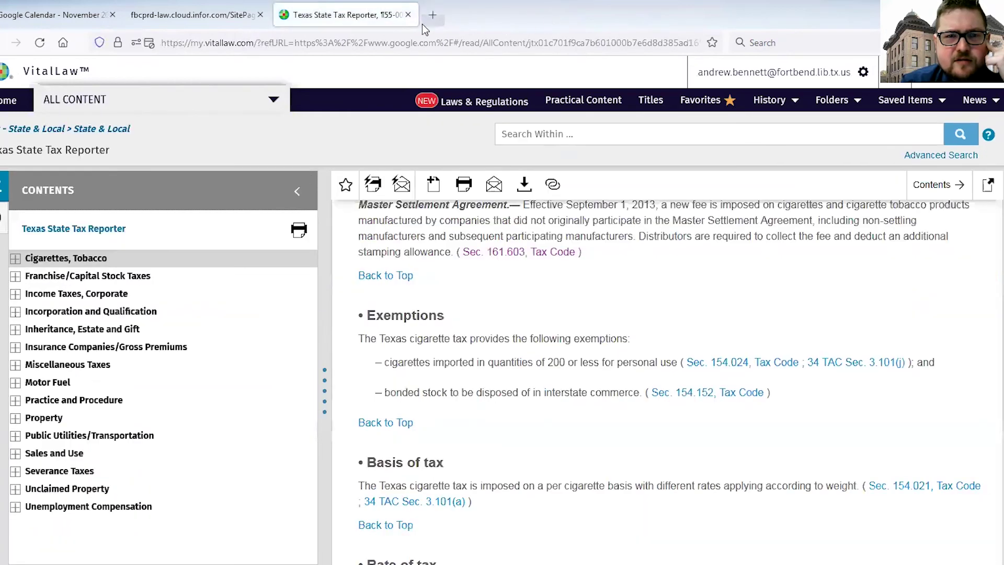
pyautogui.click(57, 77)
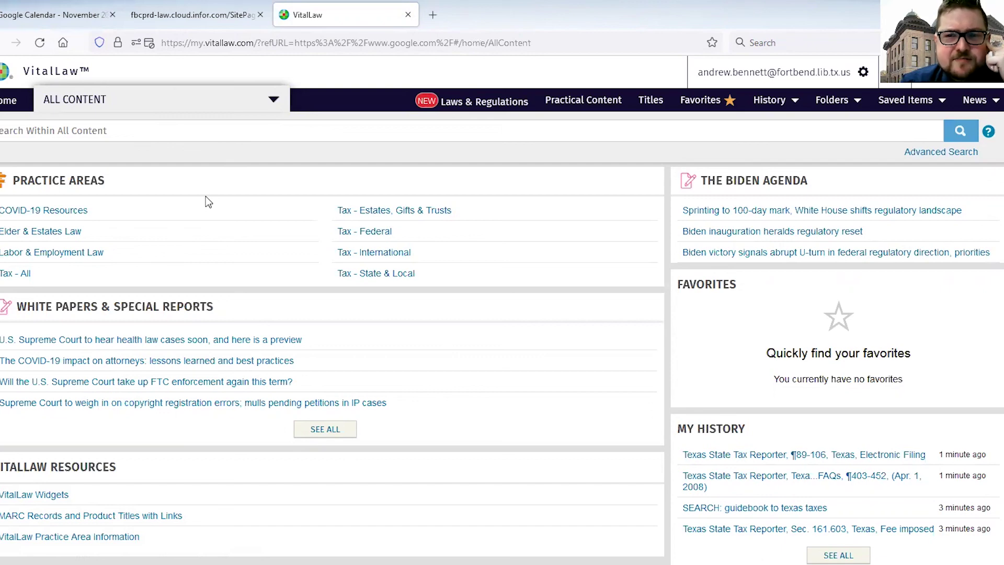
# - Look over the home page down to the history and help sections, and view the available News options
pyautogui.scroll(-1, 631, 323)
pyautogui.scroll(-3, 632, 322)
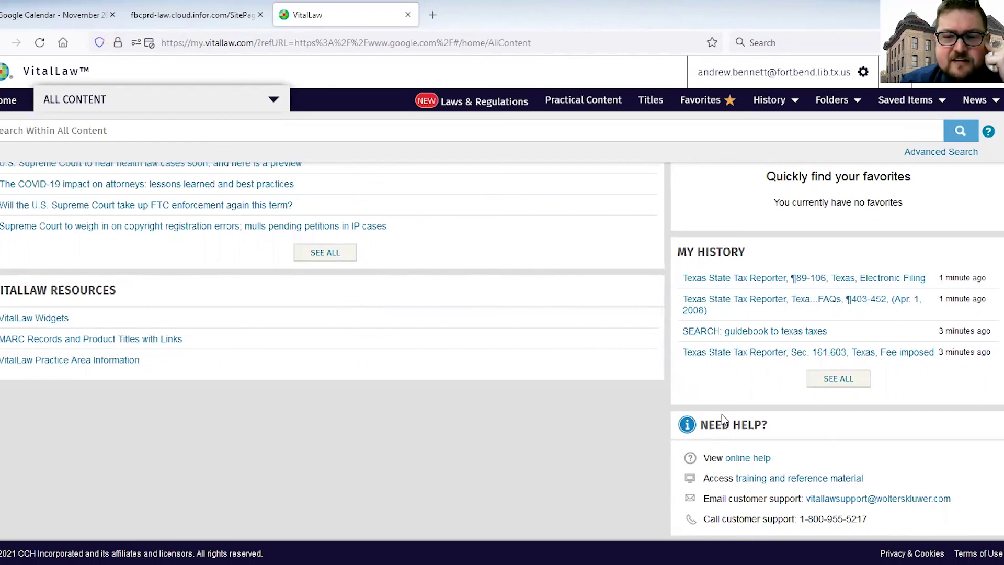
pyautogui.scroll(3, 631, 475)
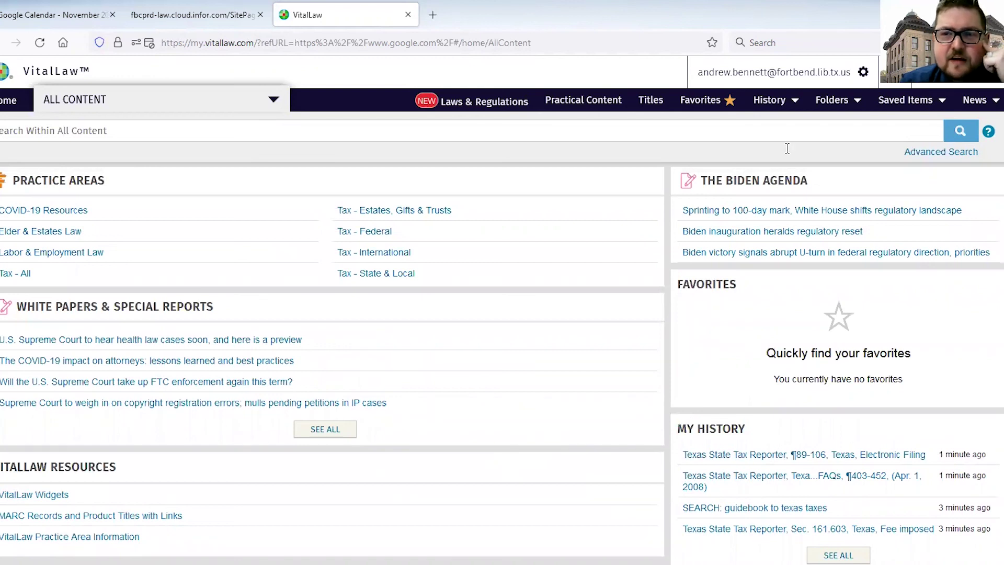
pyautogui.click(995, 105)
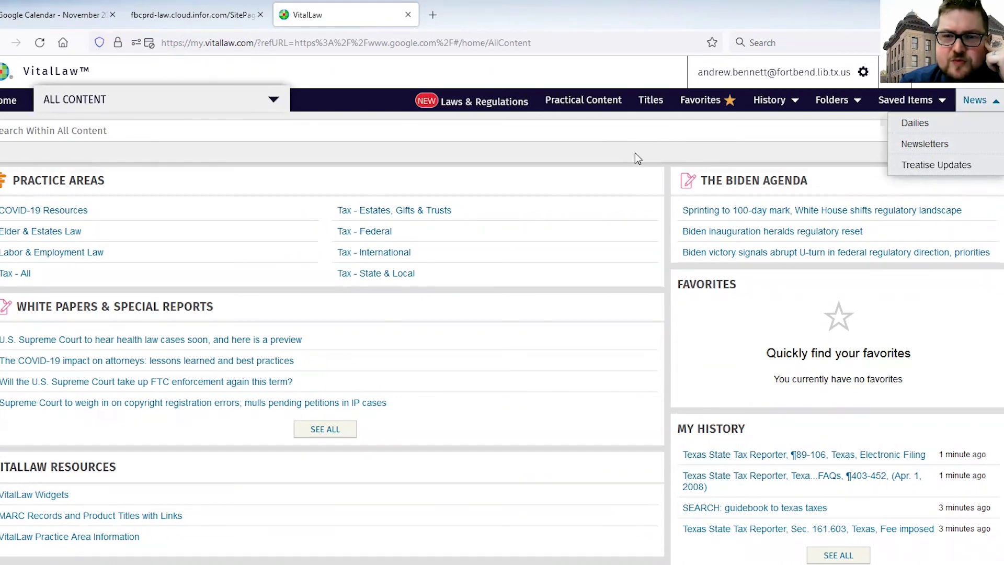
pyautogui.scroll(-3, 632, 262)
pyautogui.scroll(3, 528, 235)
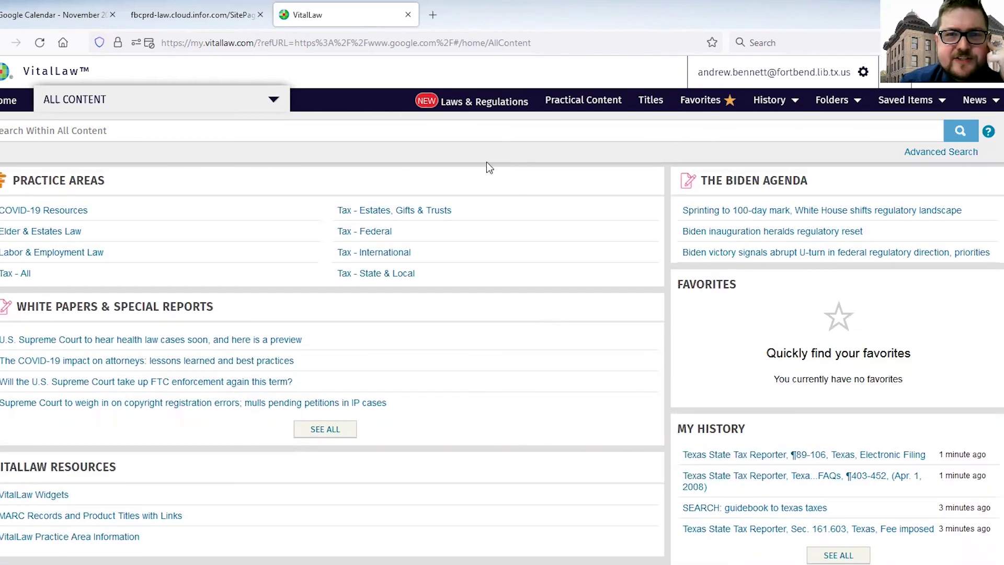